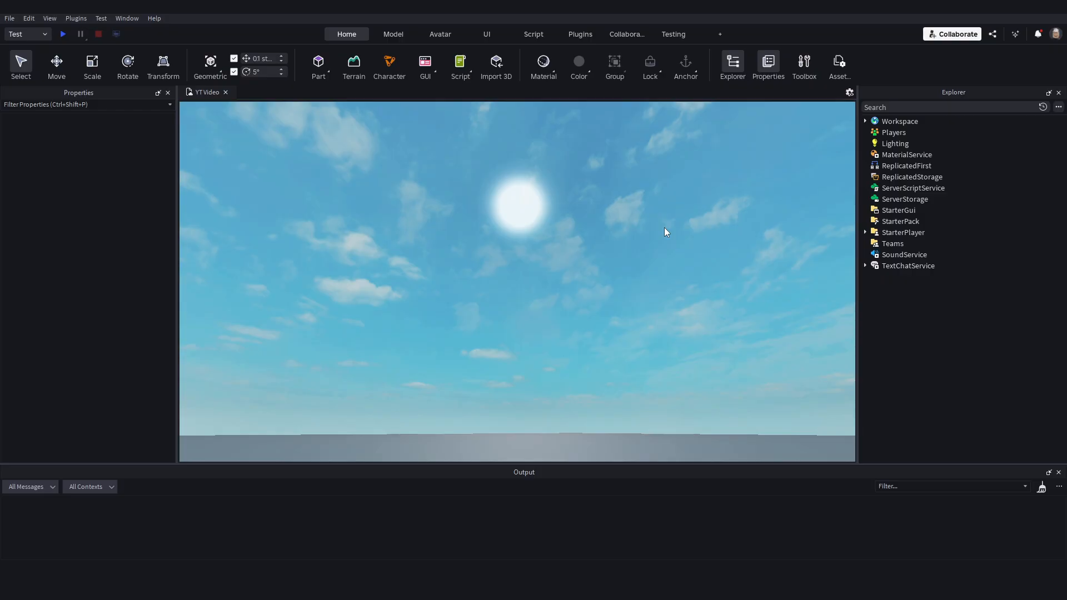
Add a ScreenGui to StarterGui and insert a Frame inside it
right_drag(665, 228, 672, 199)
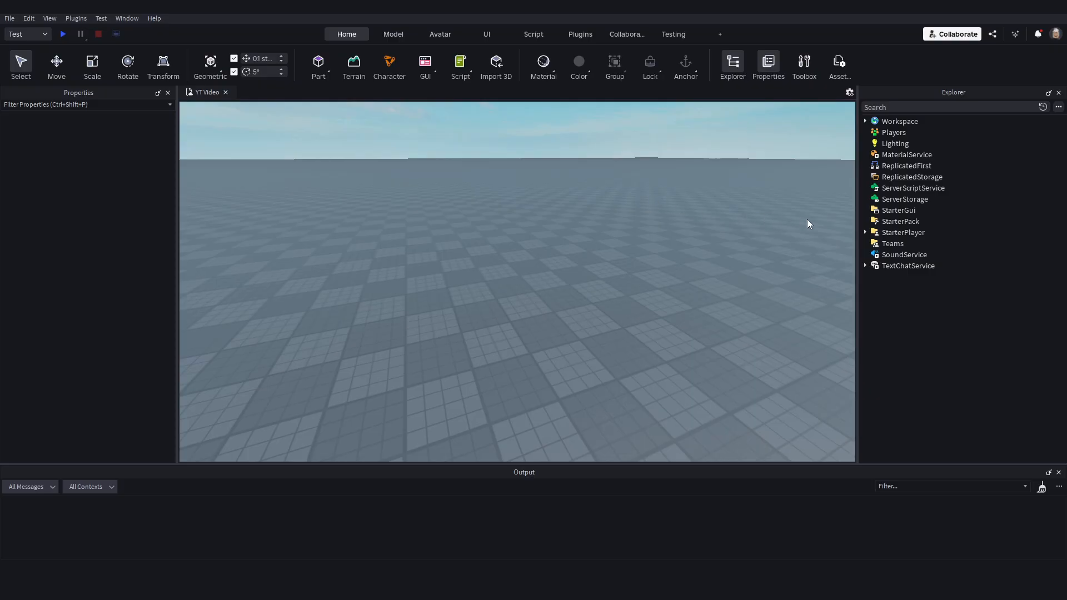
click(923, 210)
click(868, 247)
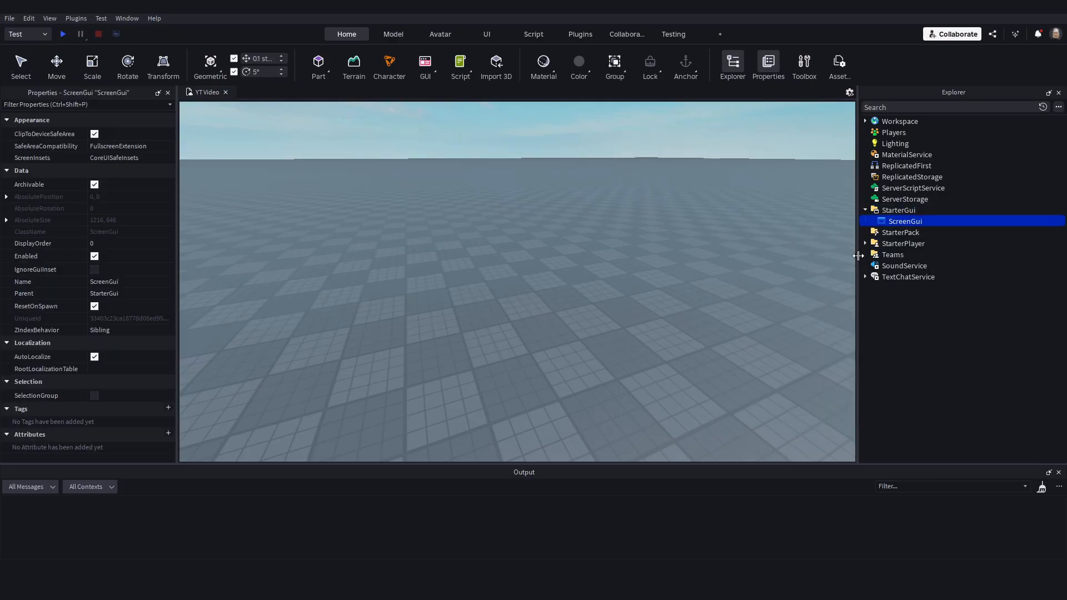
mouse_move(901, 223)
click(928, 221)
click(859, 264)
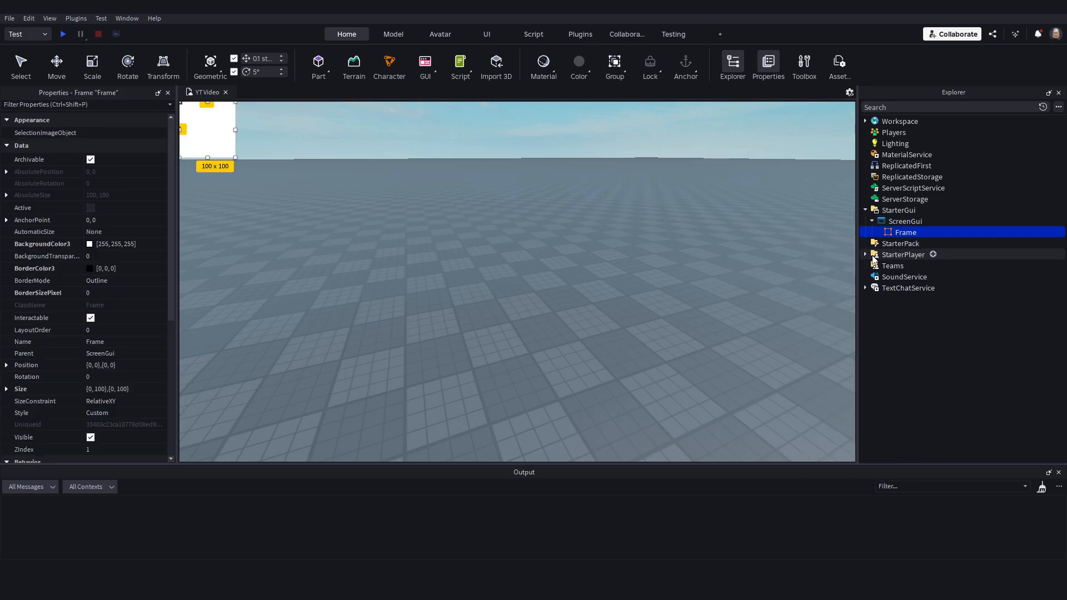
Rename the new Frame inside the ScreenGui as Background
right_click(900, 224)
click(892, 233)
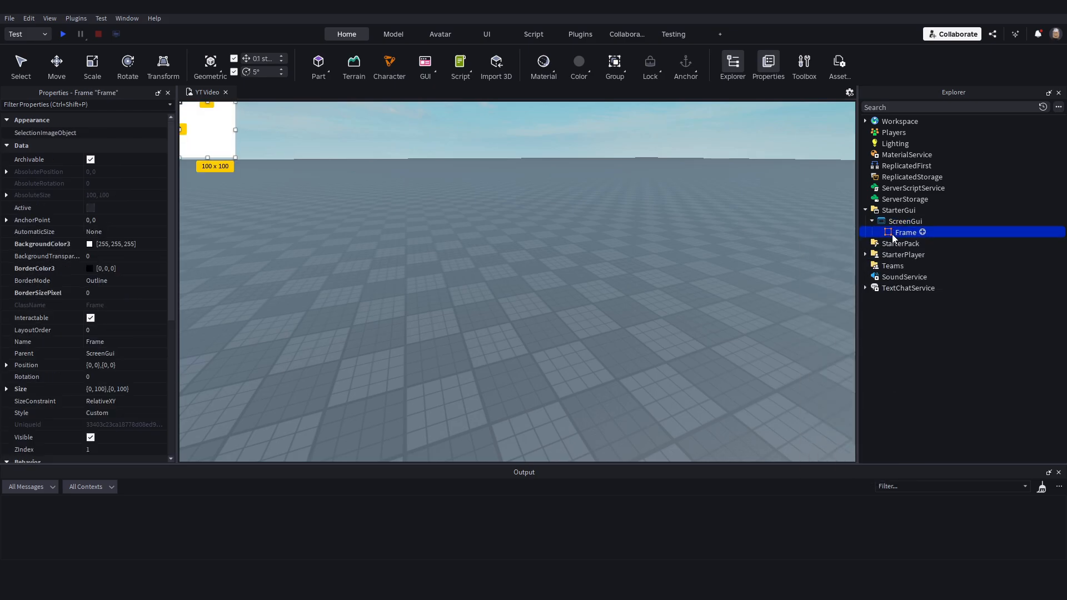
right_click(892, 235)
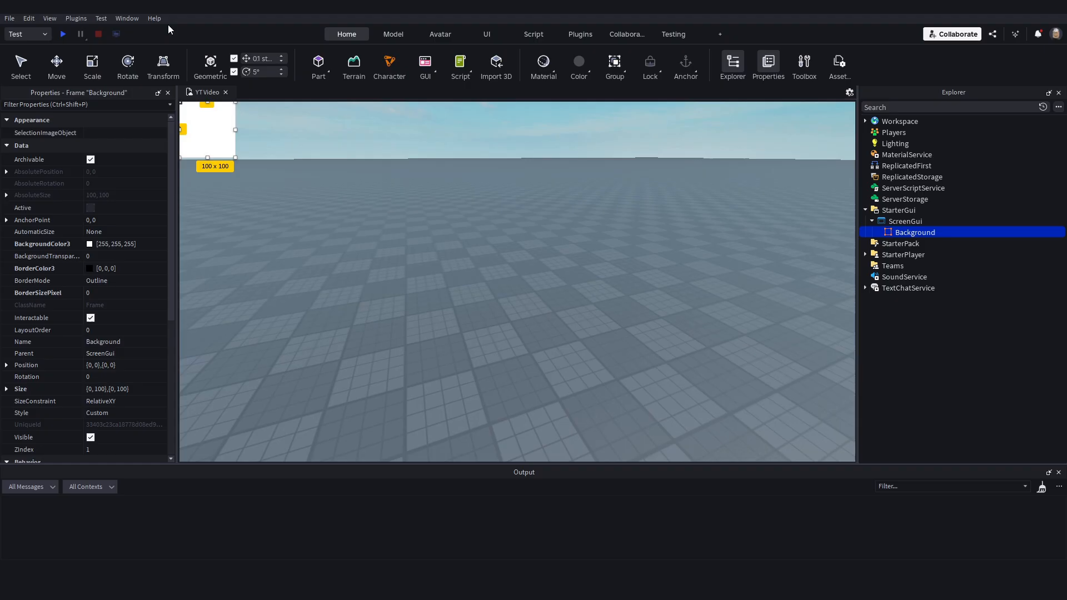
Preview the Background frame in the device emulator on another phone model, and return to the normal viewport
click(101, 18)
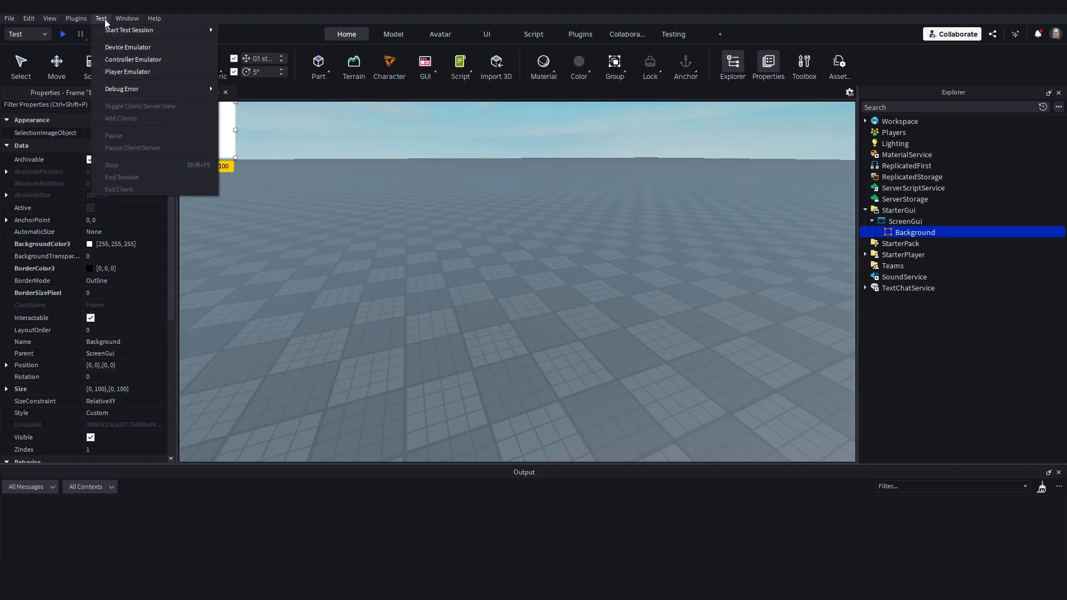
click(115, 48)
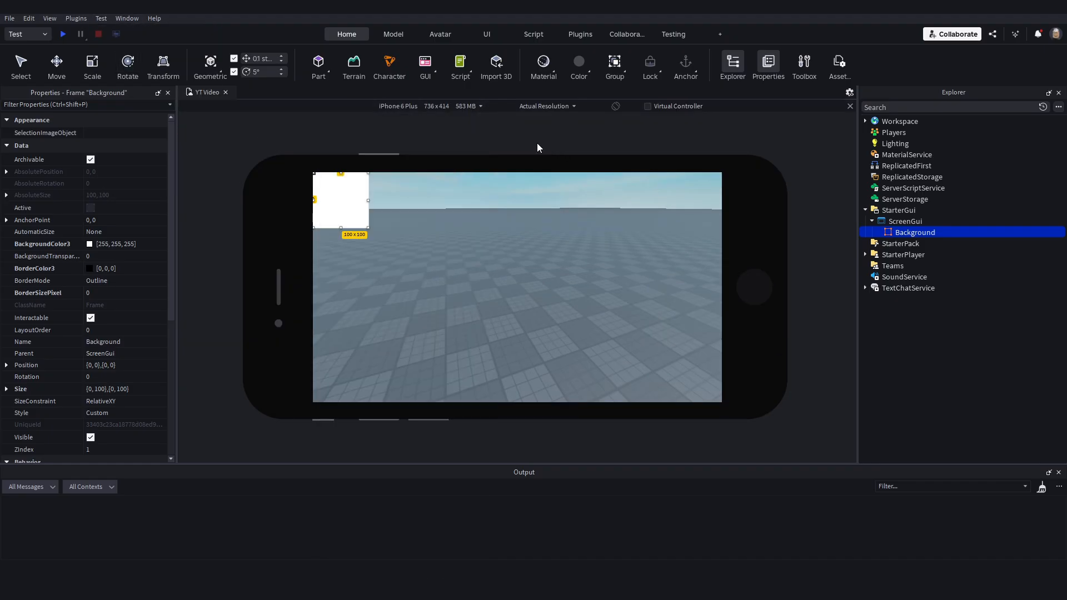
click(441, 108)
click(381, 286)
click(388, 104)
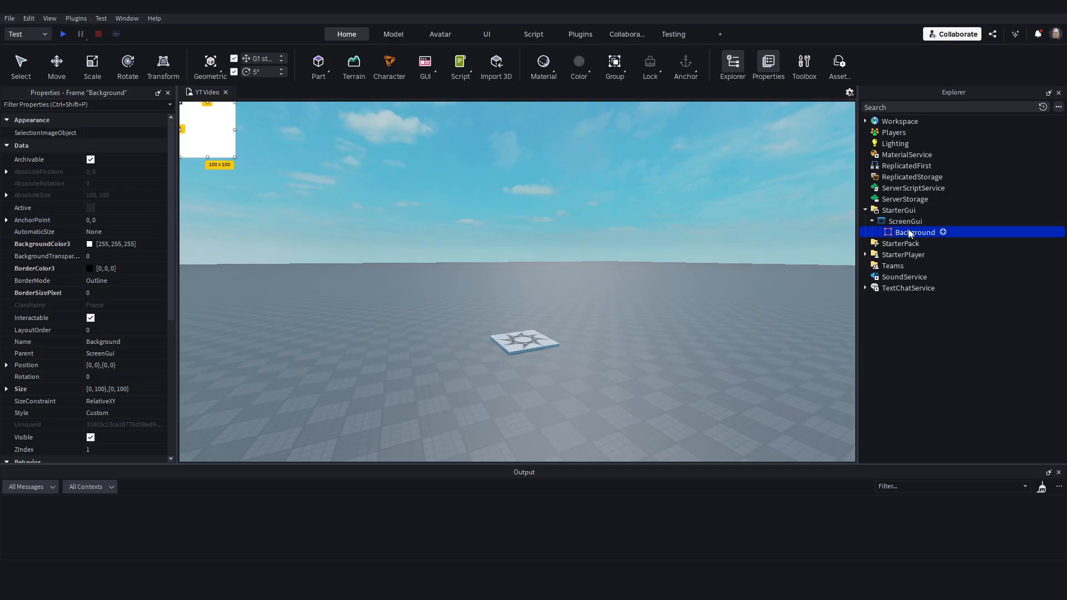
scroll(128, 316, down, 1)
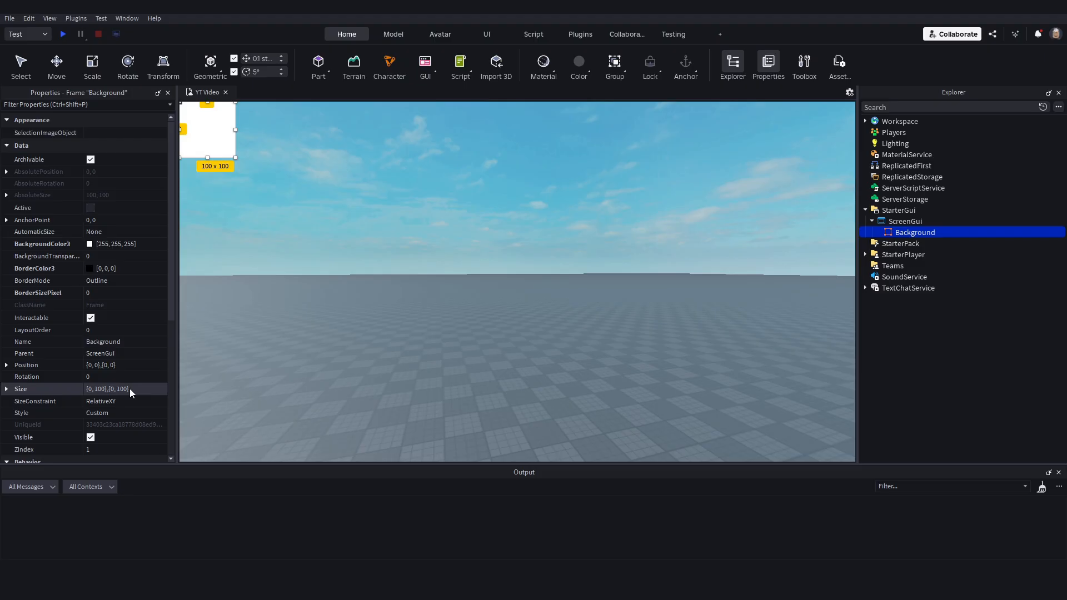
Set the Background frame's size to a scale of 0.1 by 0.1 with zero pixel offsets
click(129, 388)
text(0.1)
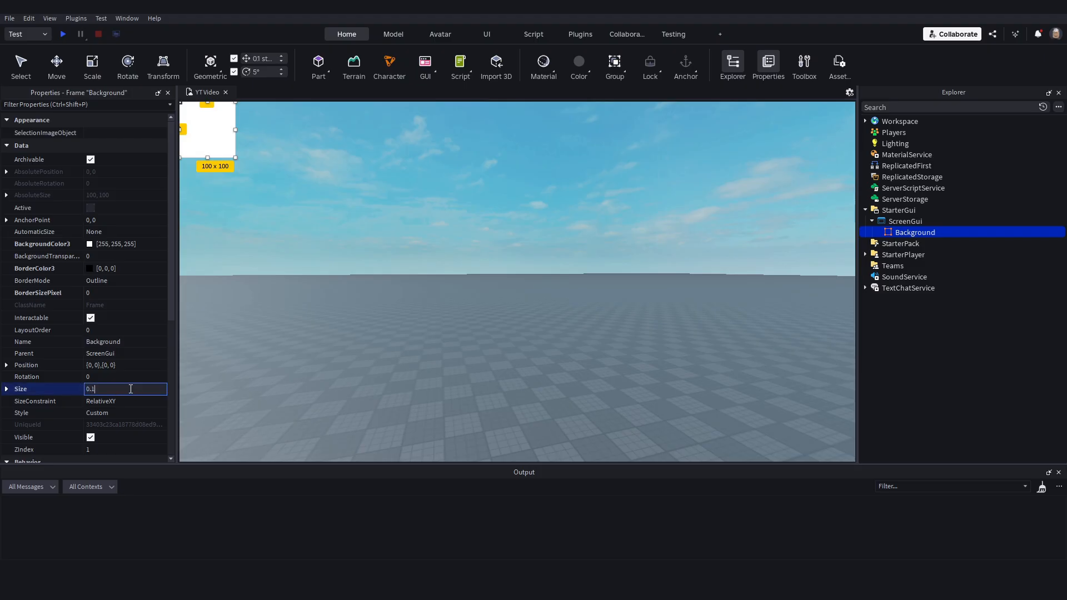
text(, 0, 0.1, 0)
key(Return)
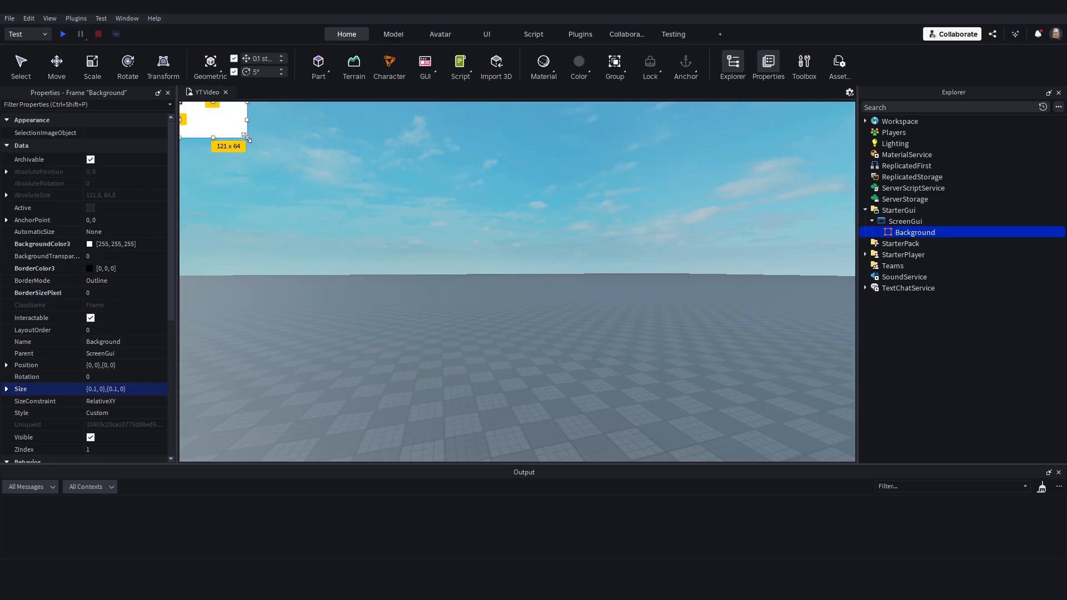
Enlarge the Background frame to a portrait panel of about 279 x 419 pixels near the viewport's left edge
drag(247, 137, 334, 305)
drag(311, 267, 329, 280)
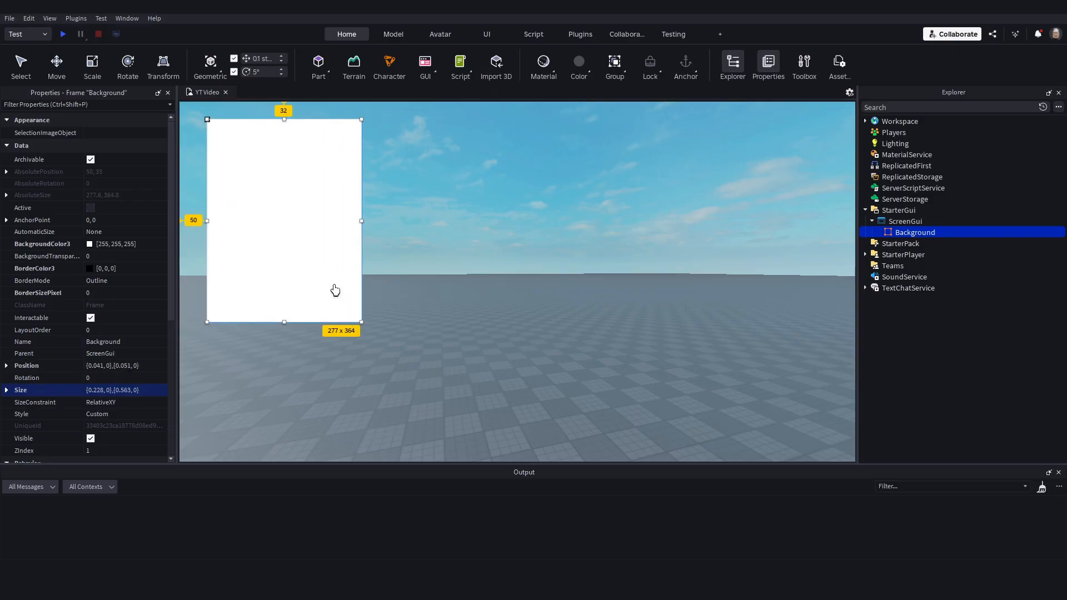
drag(361, 322, 361, 325)
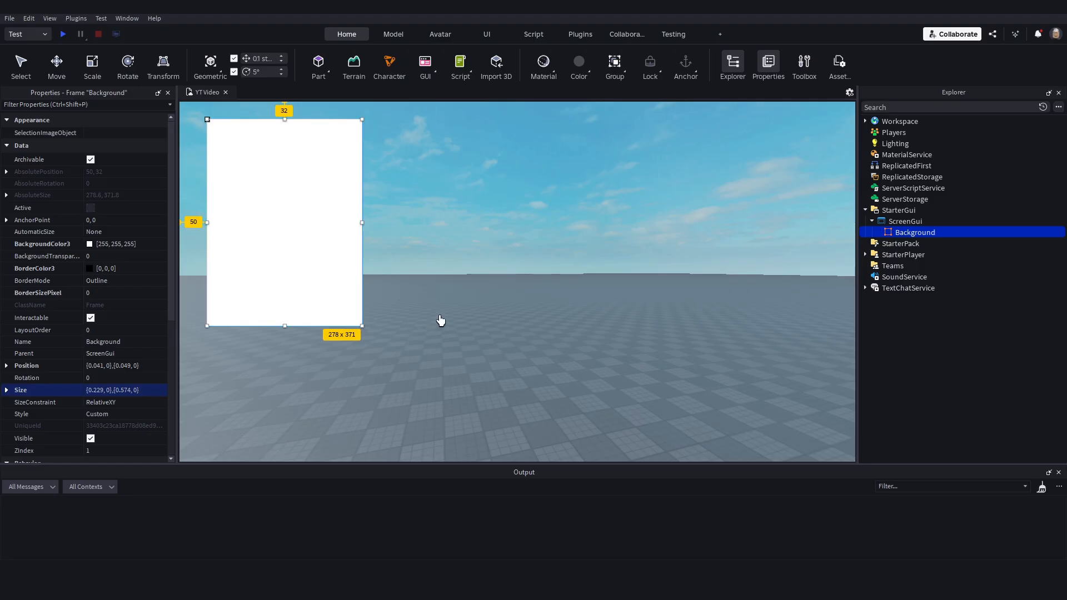
drag(297, 279, 295, 338)
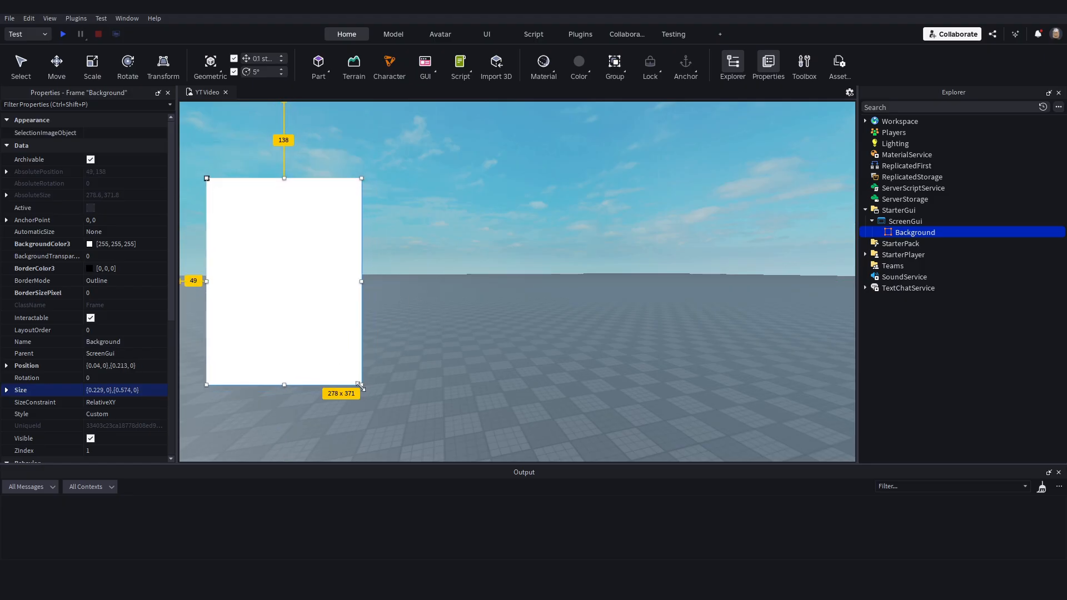
mouse_move(362, 385)
mouse_down()
mouse_move(362, 410)
mouse_move(353, 389)
mouse_up()
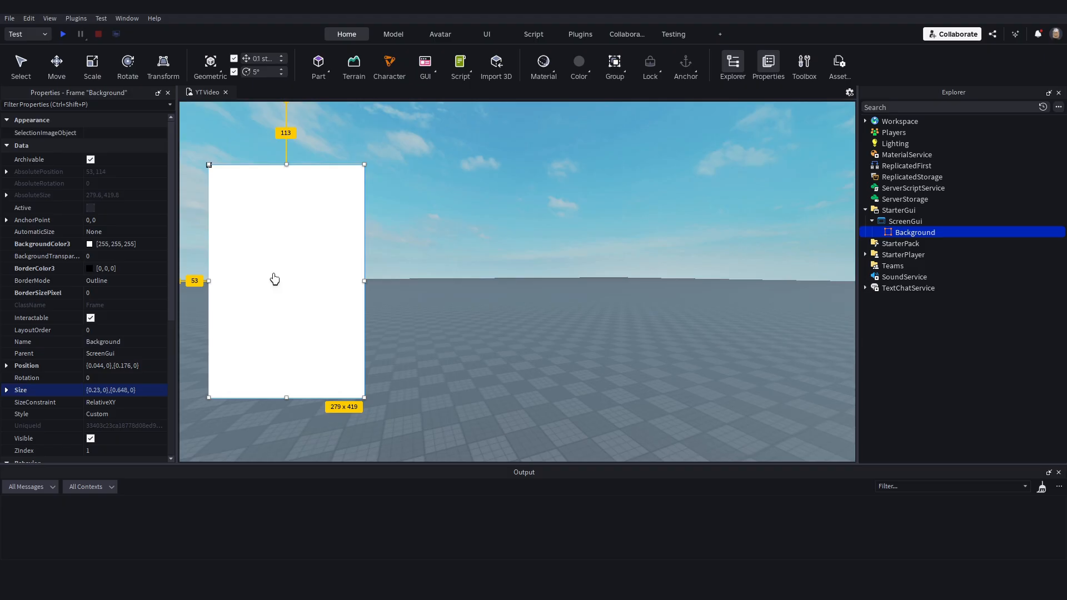
Set the Background frame's anchor point to 0.5, 0.5 and reposition the frame at about {0.143, 0},{0.5, 0}
click(111, 220)
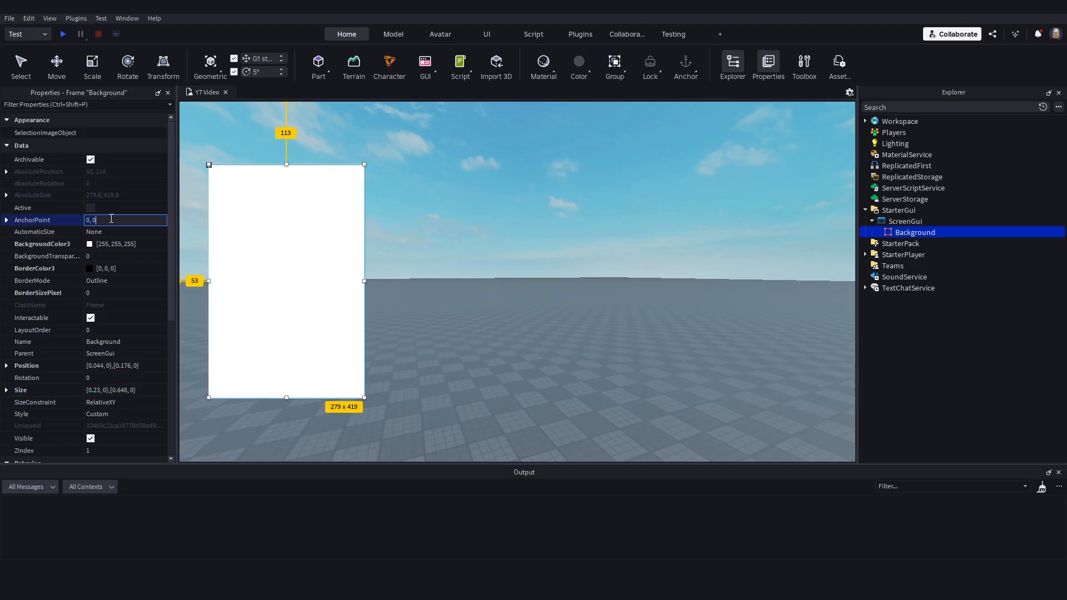
key(BackSpace)
key(BackSpace)
key(BackSpace)
key(BackSpace)
text(0.5, 0.5)
key(Return)
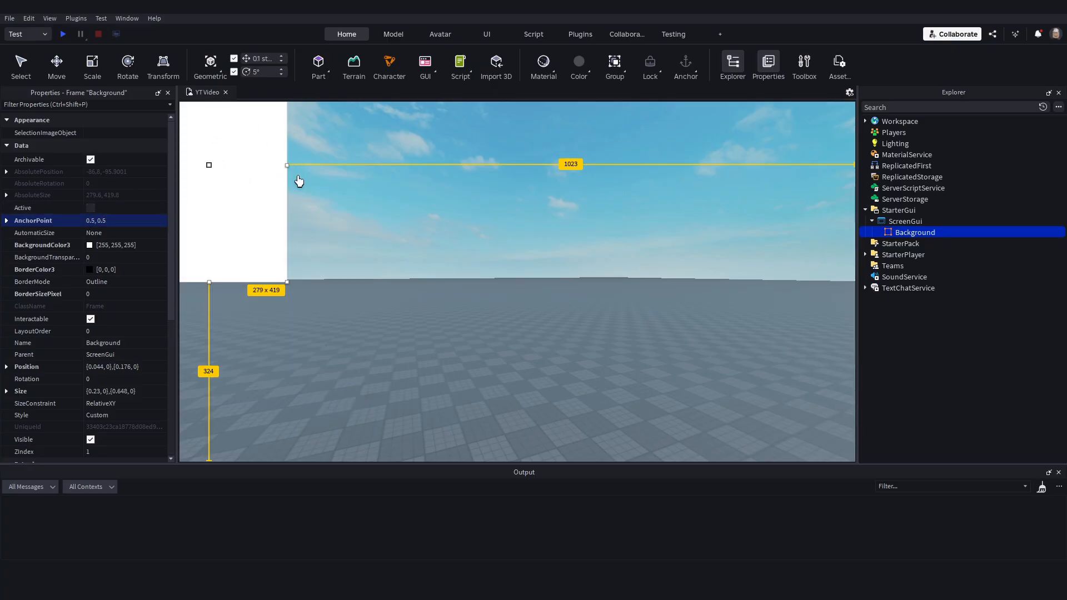
drag(228, 179, 281, 284)
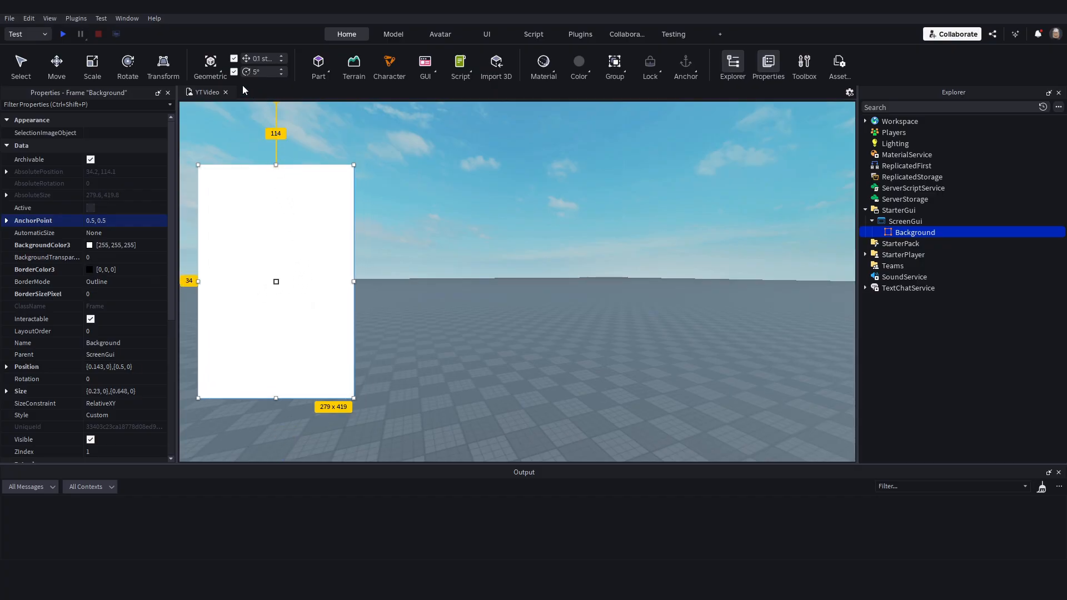
Compare the Background frame's proportions on the iPhone 14 Pro and iPhone 4S in the device emulator, and close it
click(100, 18)
click(116, 47)
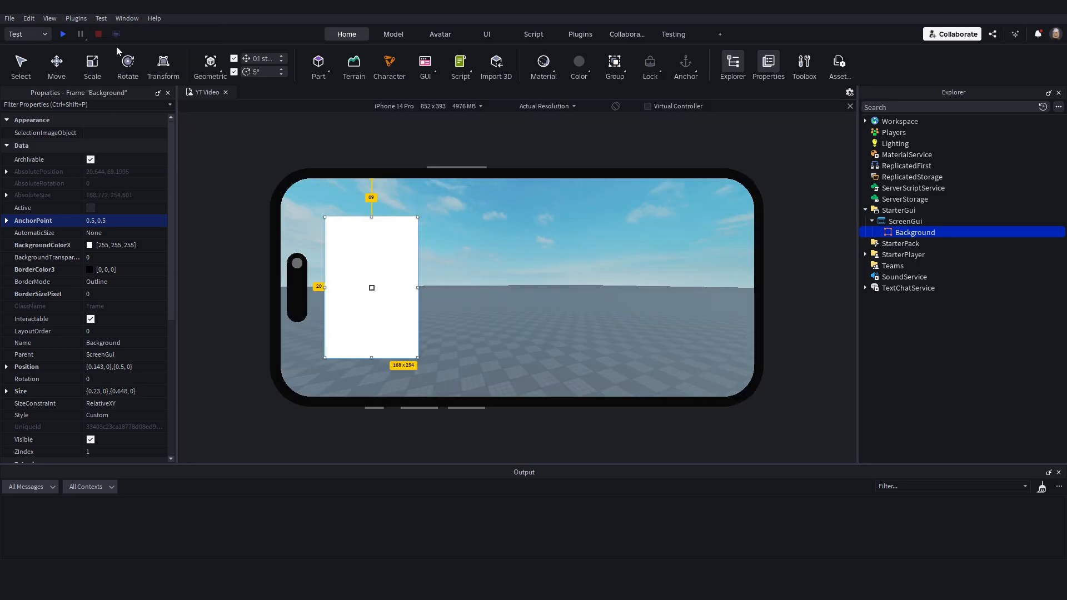
click(465, 106)
click(422, 147)
click(424, 107)
click(418, 136)
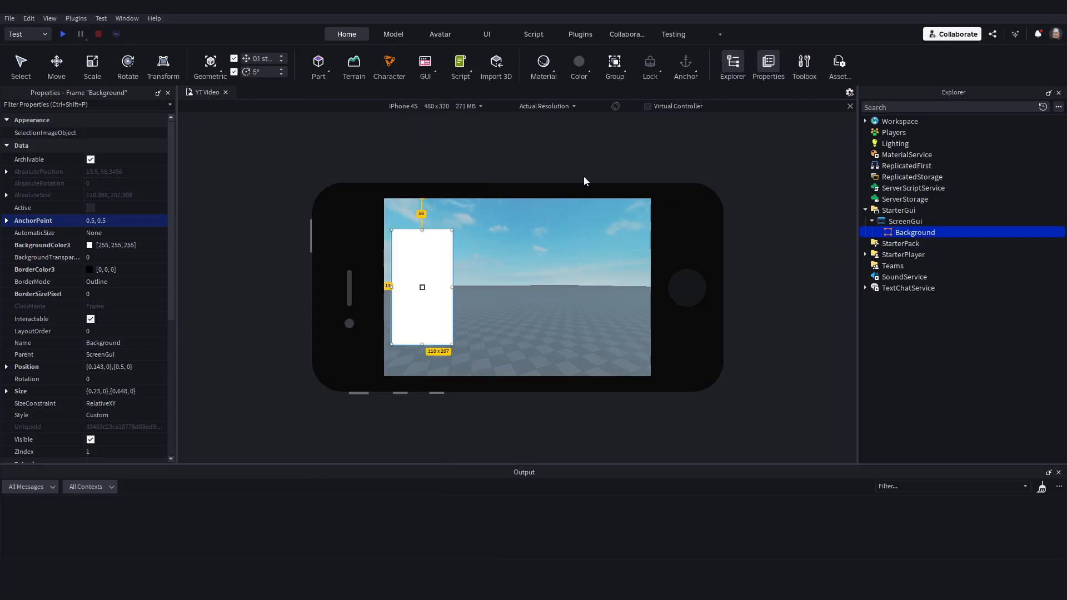
click(848, 107)
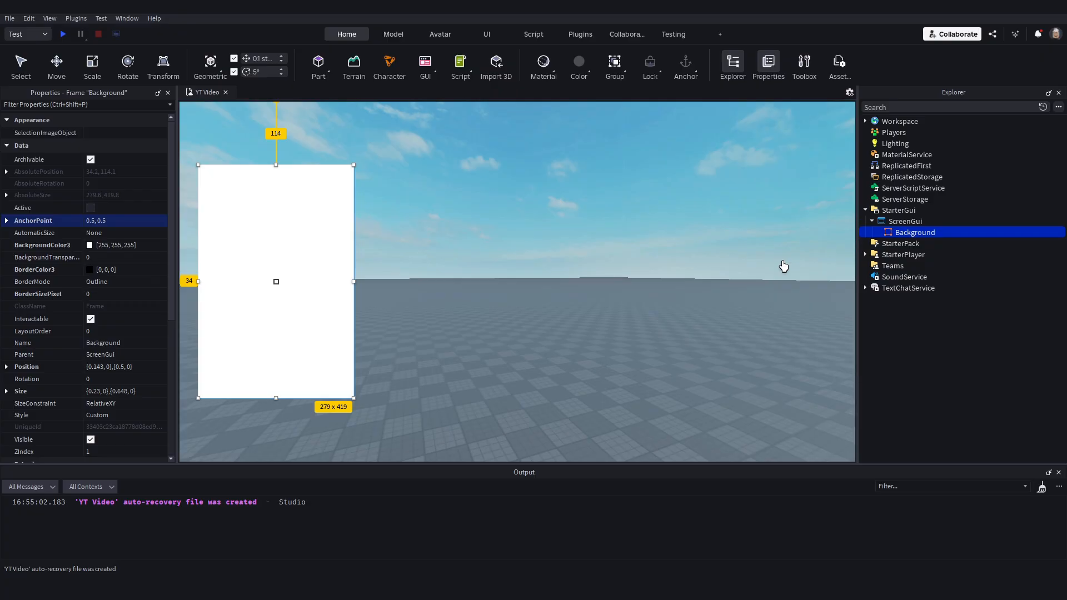
Add a UIAspectRatioConstraint to the Background frame
click(943, 232)
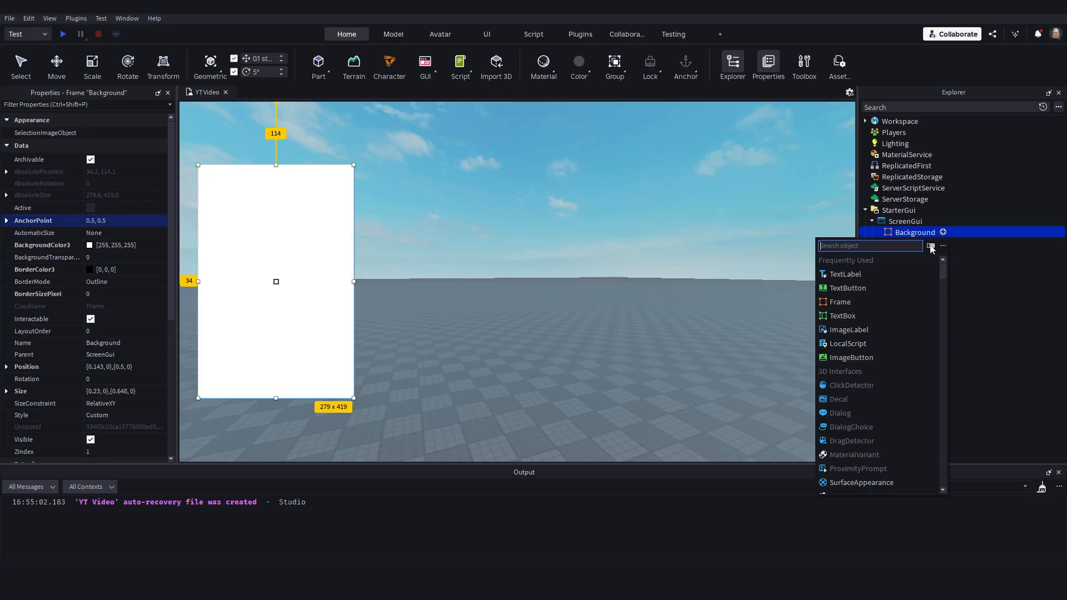
text(UI)
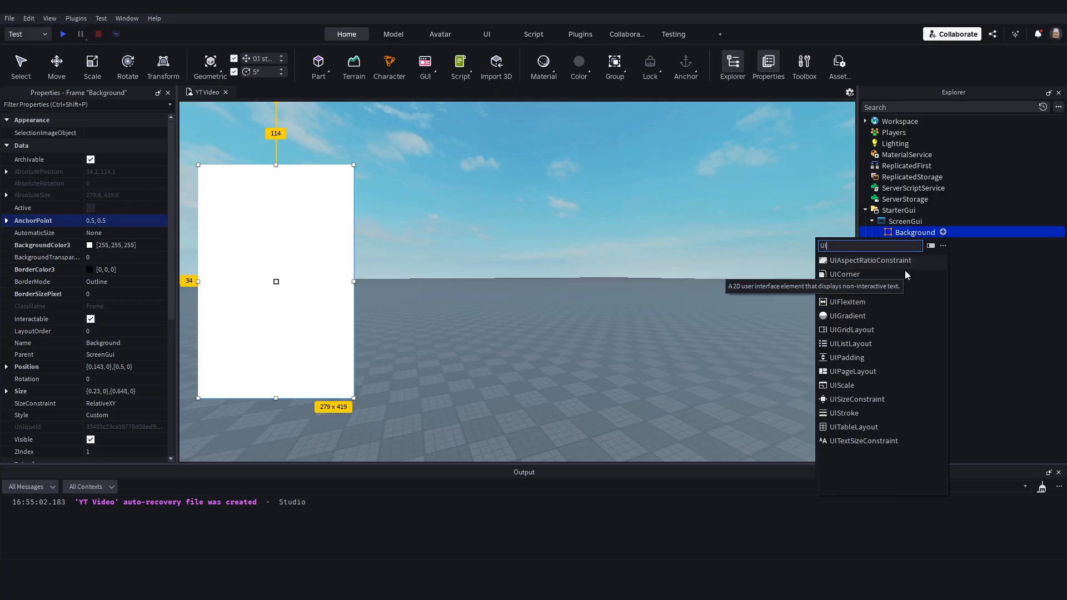
click(872, 264)
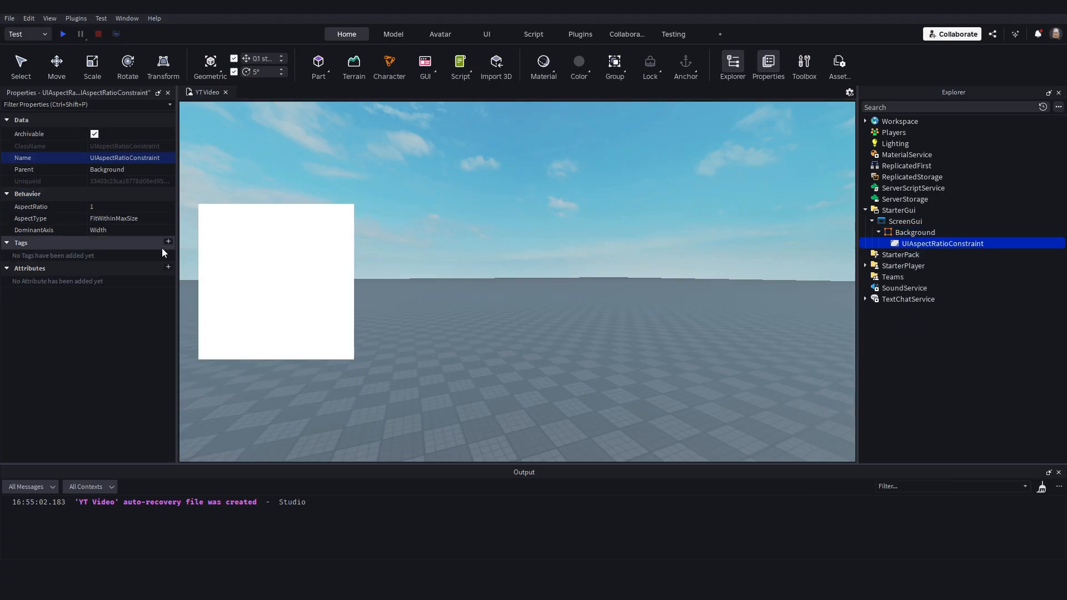
Set the constraint's AspectRatio to 0.66 to restore the frame's portrait shape
click(100, 207)
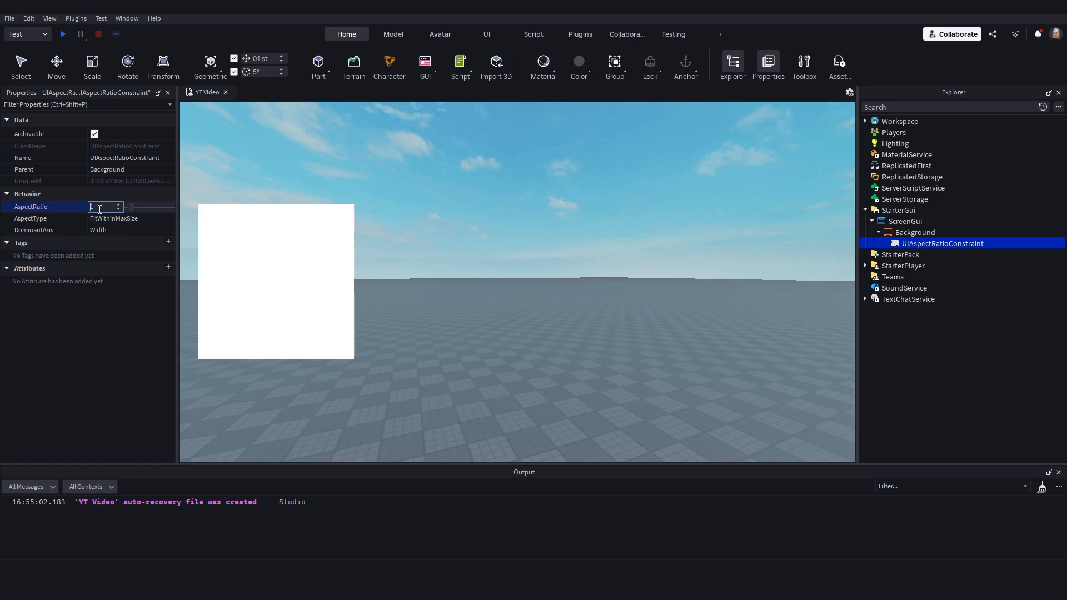
mouse_move(130, 208)
mouse_down()
mouse_move(168, 210)
mouse_move(130, 211)
mouse_up()
click(119, 210)
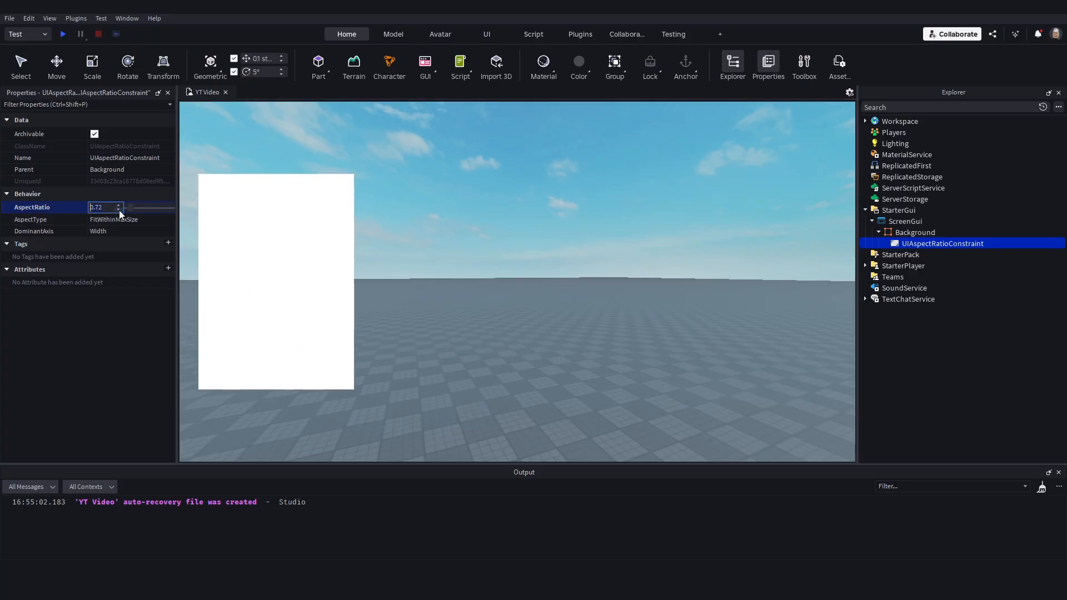
click(118, 210)
click(119, 210)
click(119, 210)
click(119, 210)
click(119, 210)
click(119, 209)
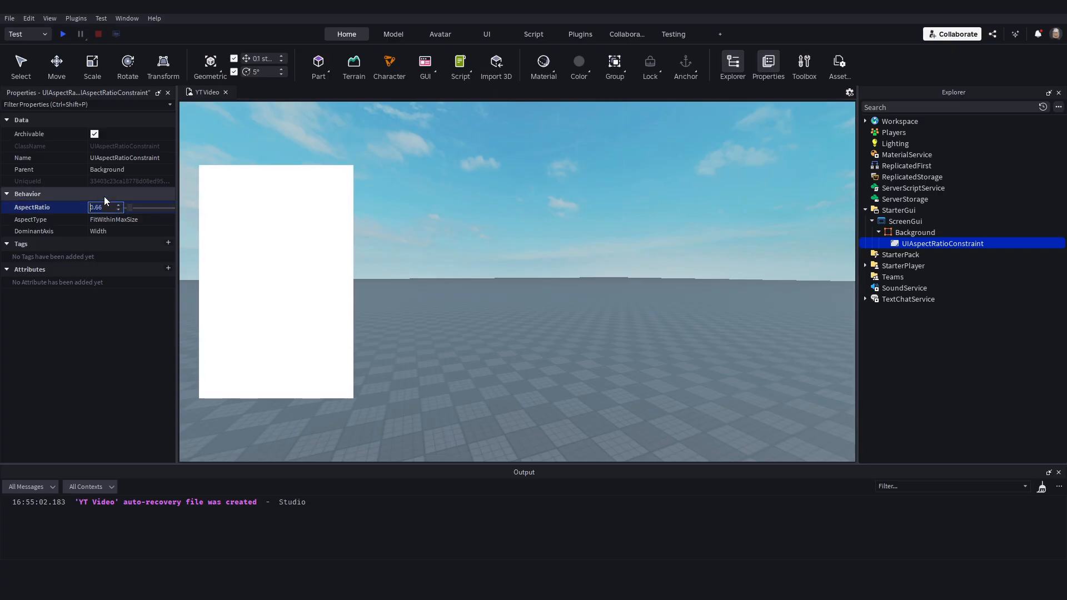
Check the constrained frame in the device emulator on the iPhone 14 Pro, iPhone 4S and other devices, and close it
click(108, 21)
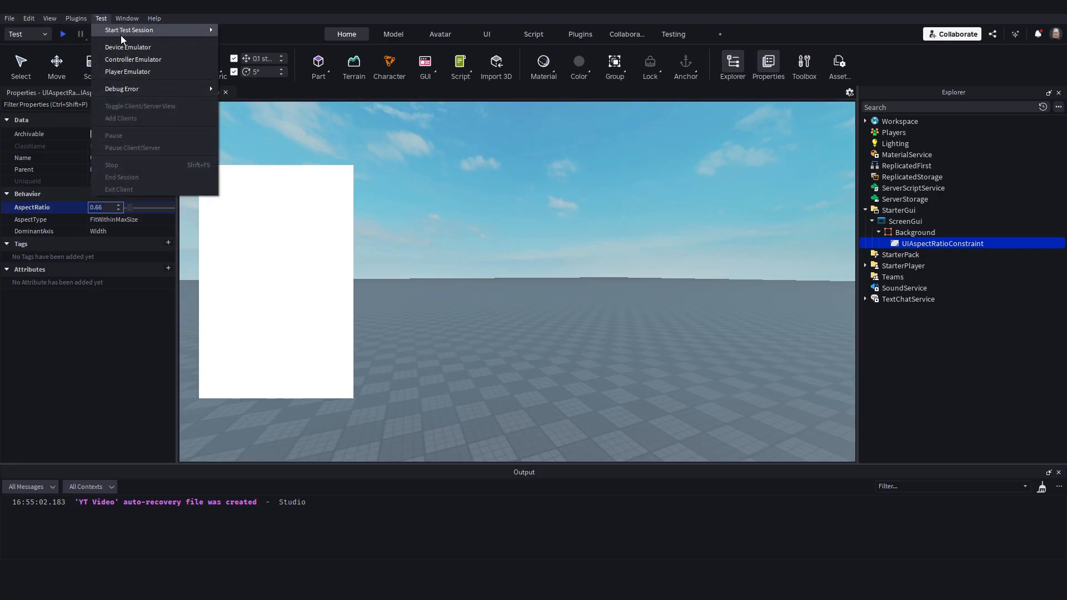
click(121, 35)
click(534, 105)
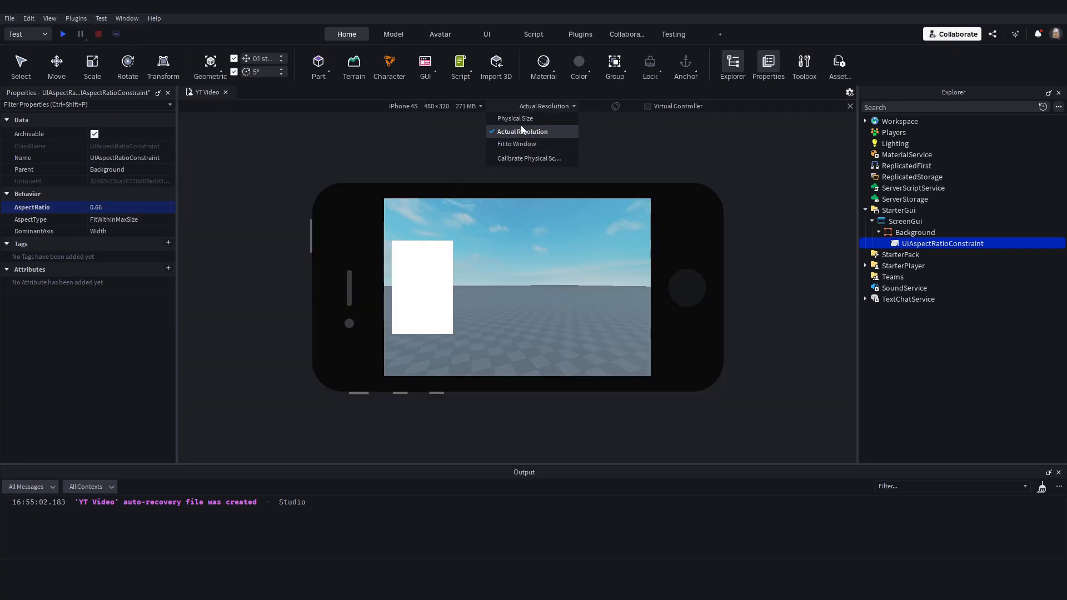
click(448, 106)
click(400, 301)
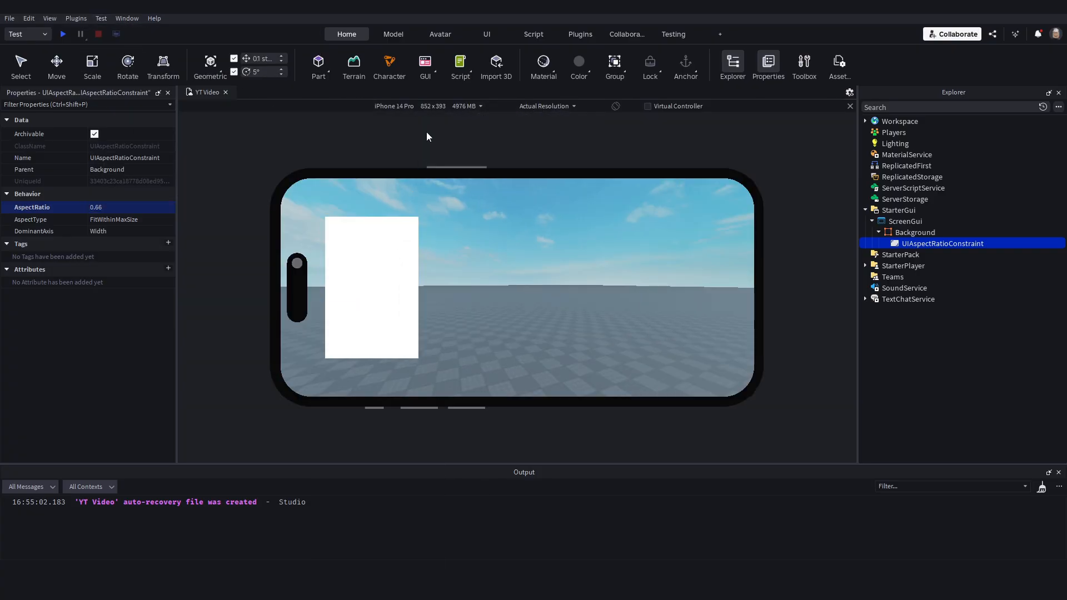
click(425, 106)
click(414, 148)
click(416, 107)
click(386, 136)
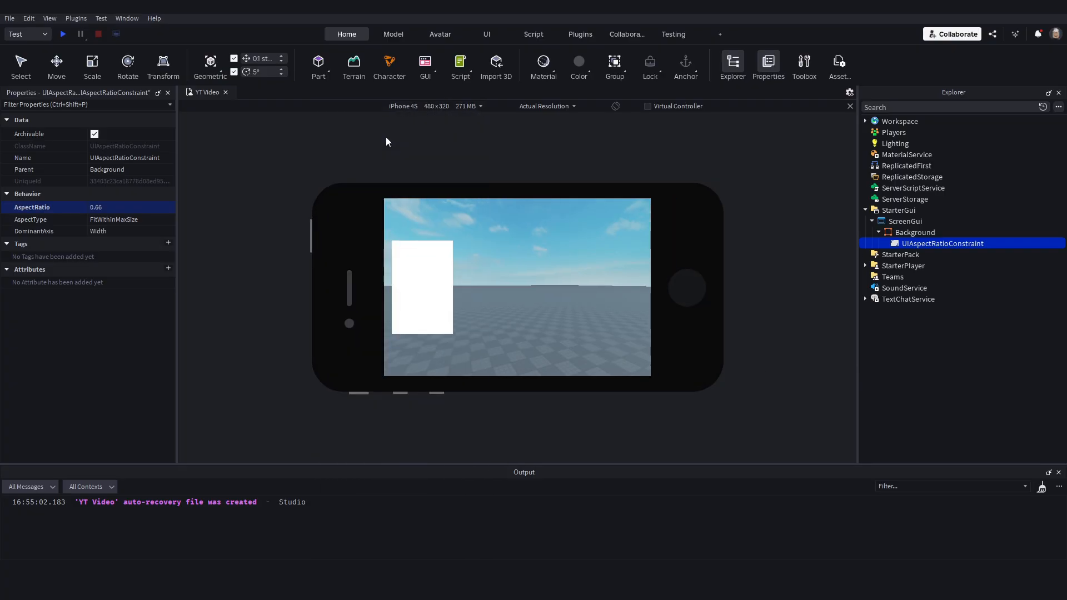
click(421, 108)
click(412, 227)
click(426, 108)
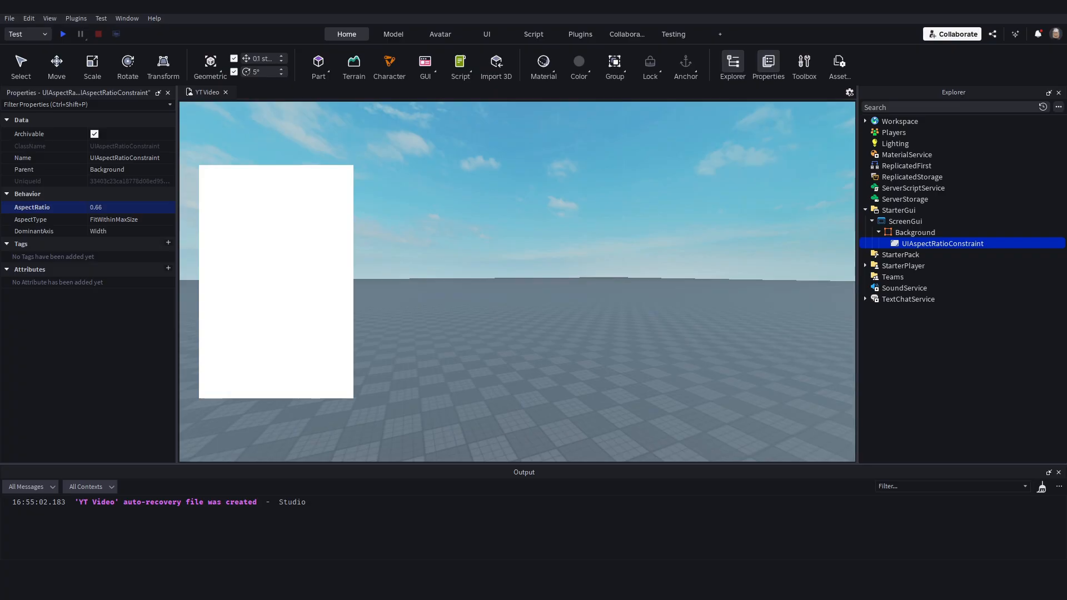
Add a TextLabel to the Background frame and name it HeaderText
click(945, 232)
click(901, 265)
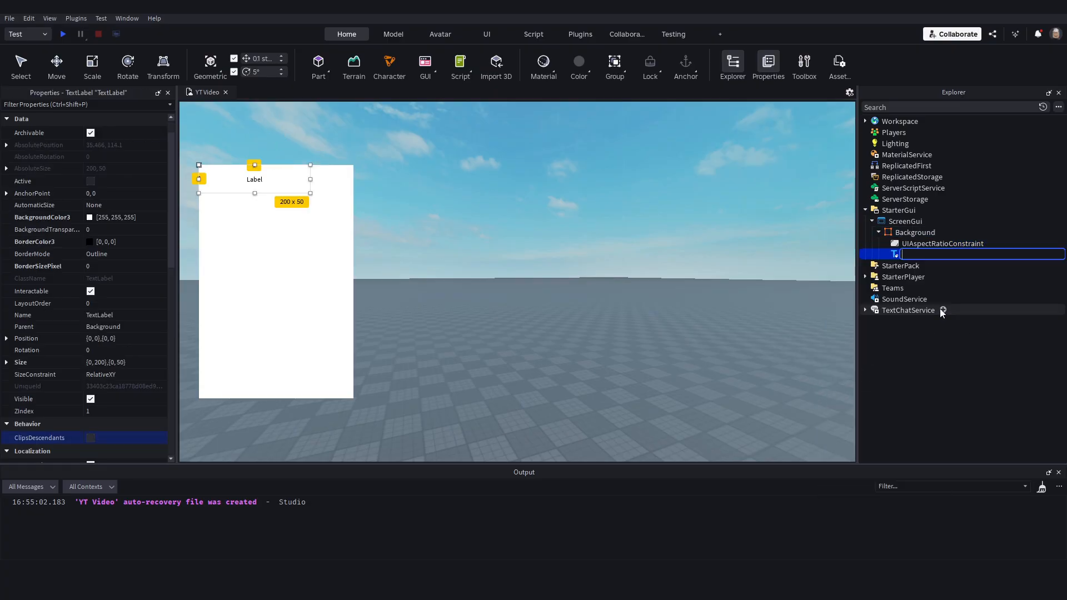
text(HeaderText)
key(Return)
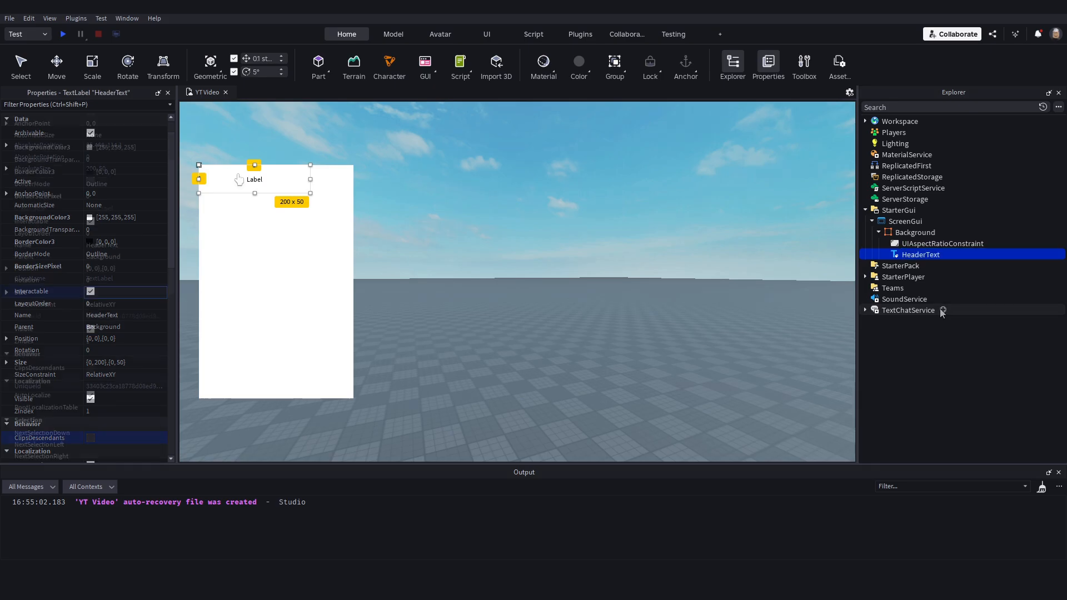
Set HeaderText's Size to {1, 0},{0.1, 0} and extend its lower edge to a height scale of about 0.16
text(.)
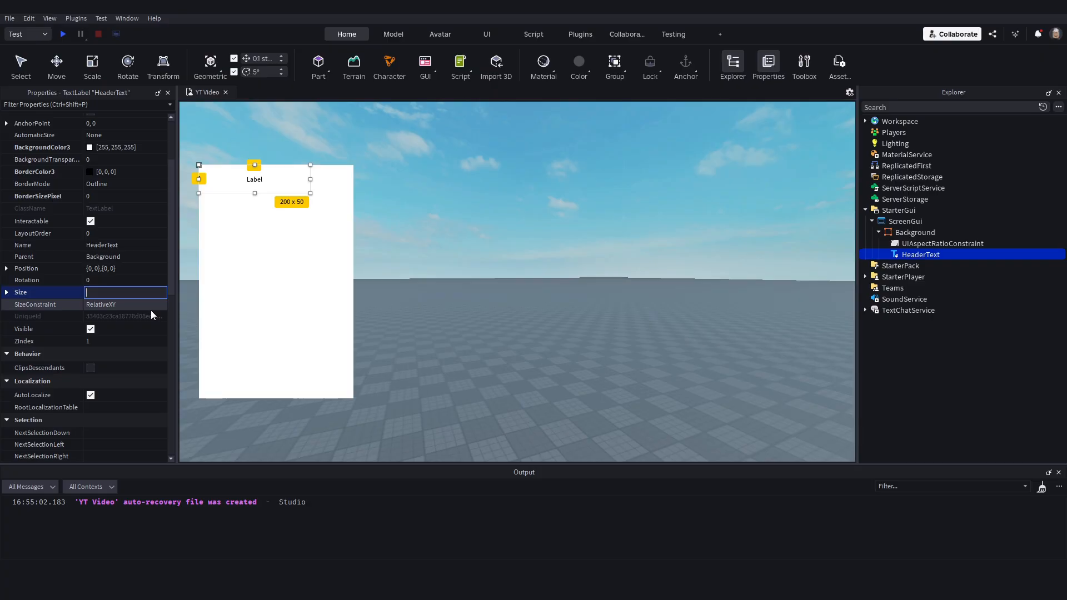
text(1,0,0.1,0)
key(Return)
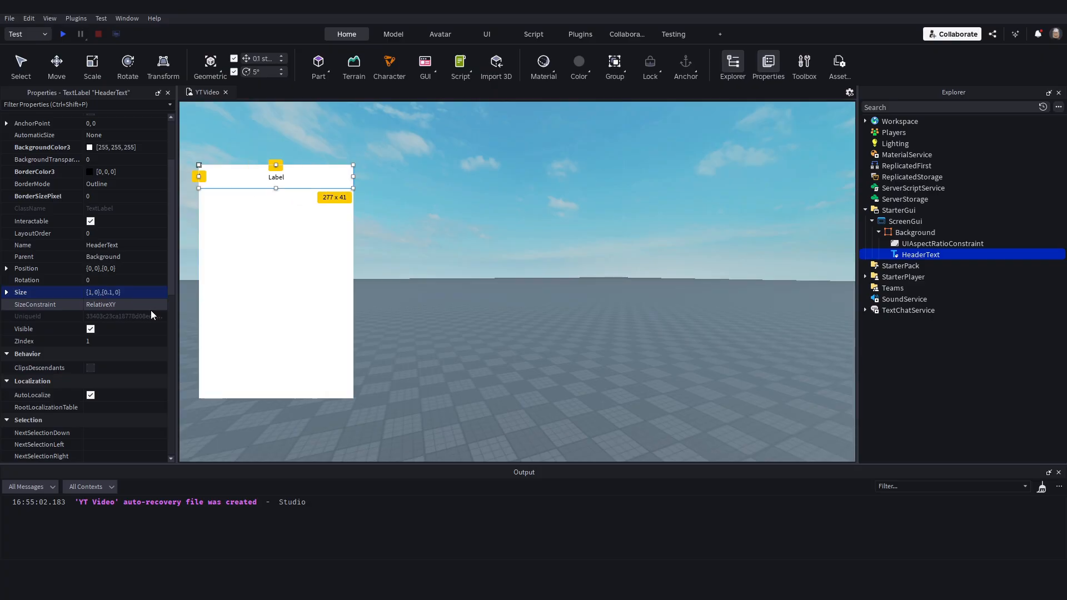
drag(275, 189, 272, 202)
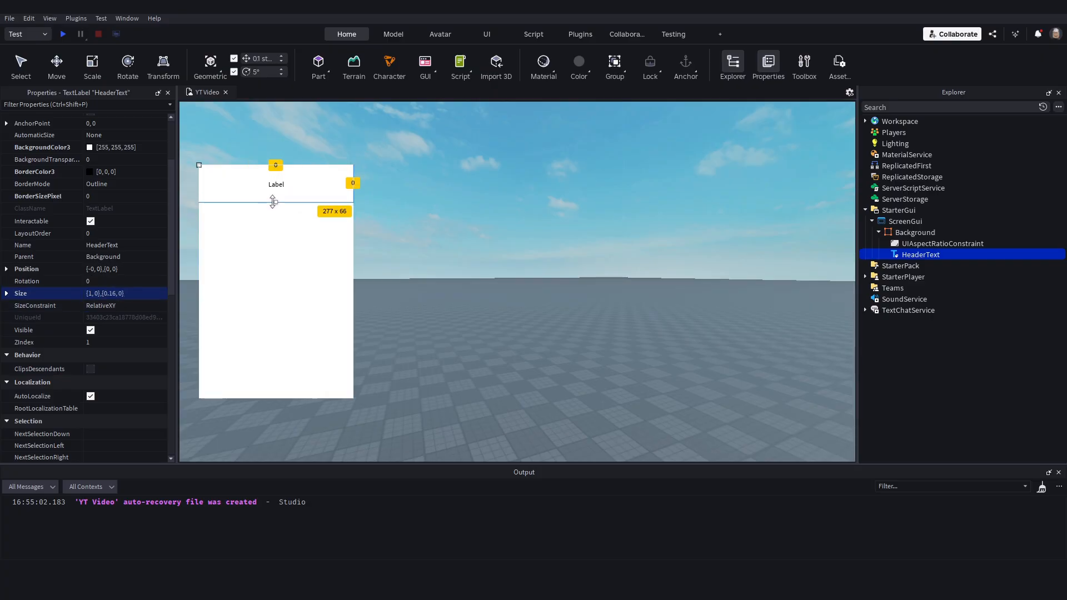
Change HeaderText's Text to HEADER and enable TextScaled
scroll(108, 245, down, 10)
click(108, 245)
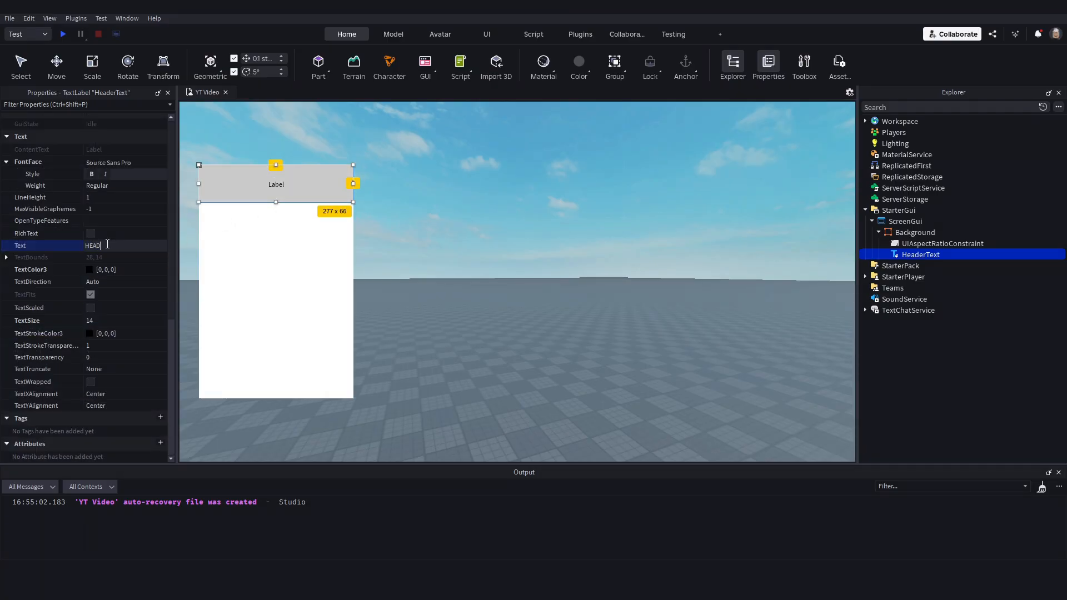
click(91, 308)
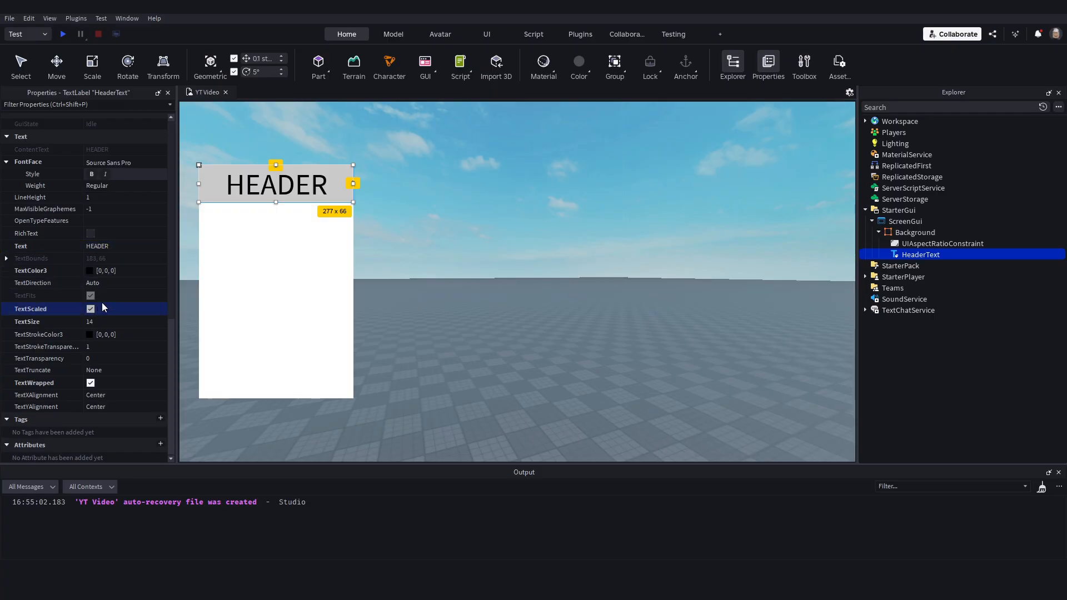
Set HeaderText's AnchorPoint to 0.5, 0.5 and move the label back to the upper edge of the Background frame
scroll(83, 250, up, 10)
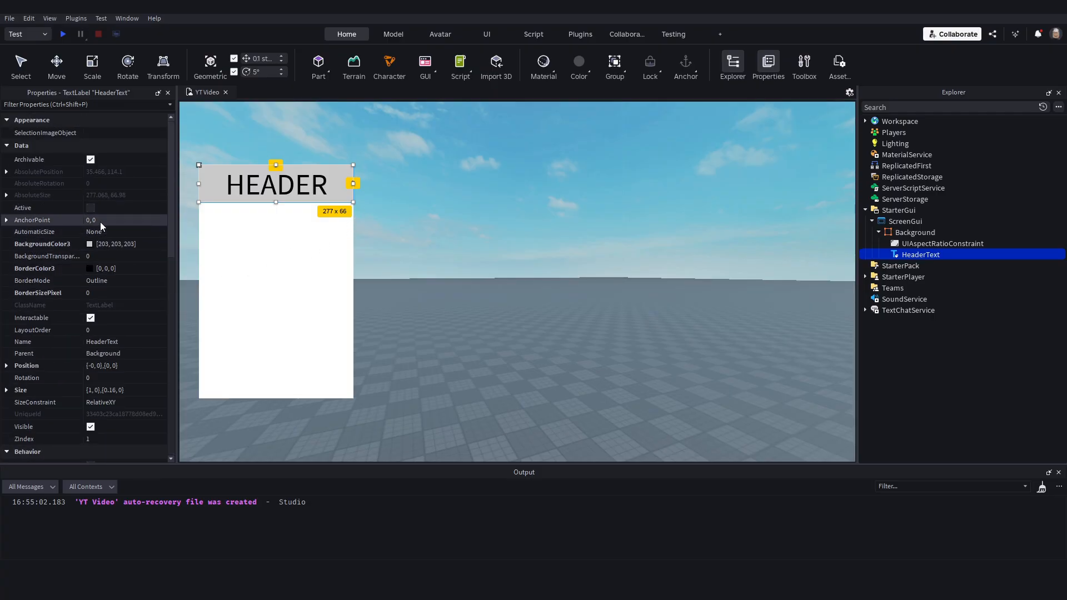
click(100, 221)
text(.5, 0.5)
key(Return)
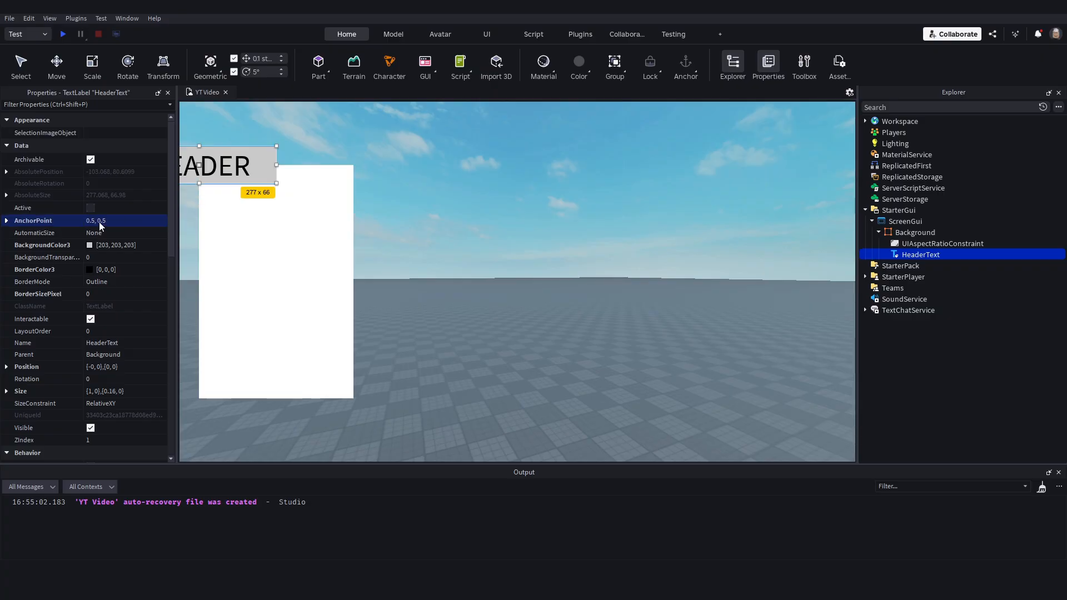
drag(265, 167, 340, 184)
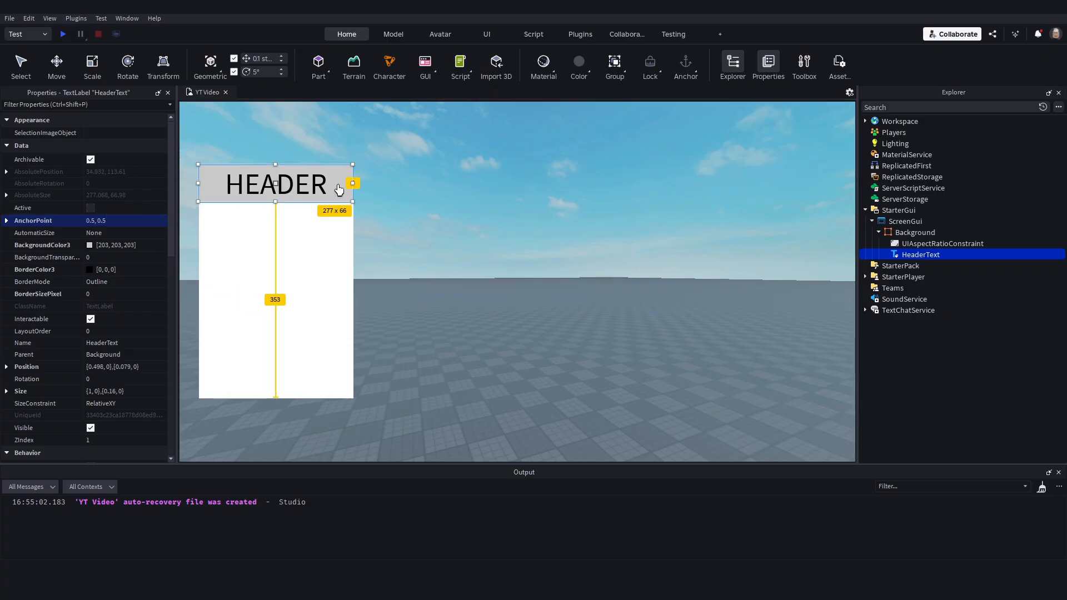
click(921, 243)
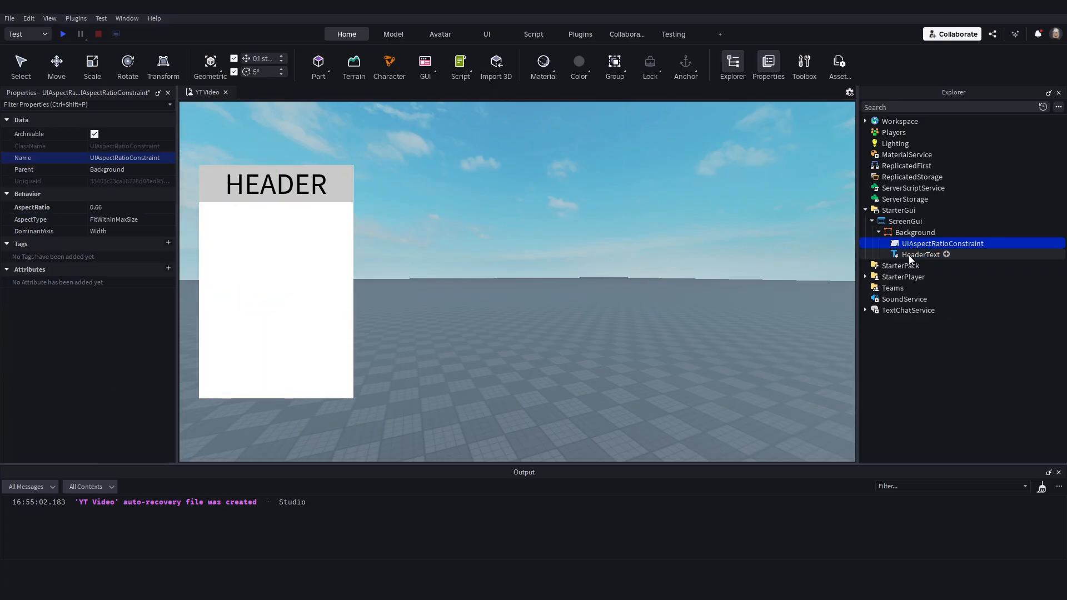
click(917, 254)
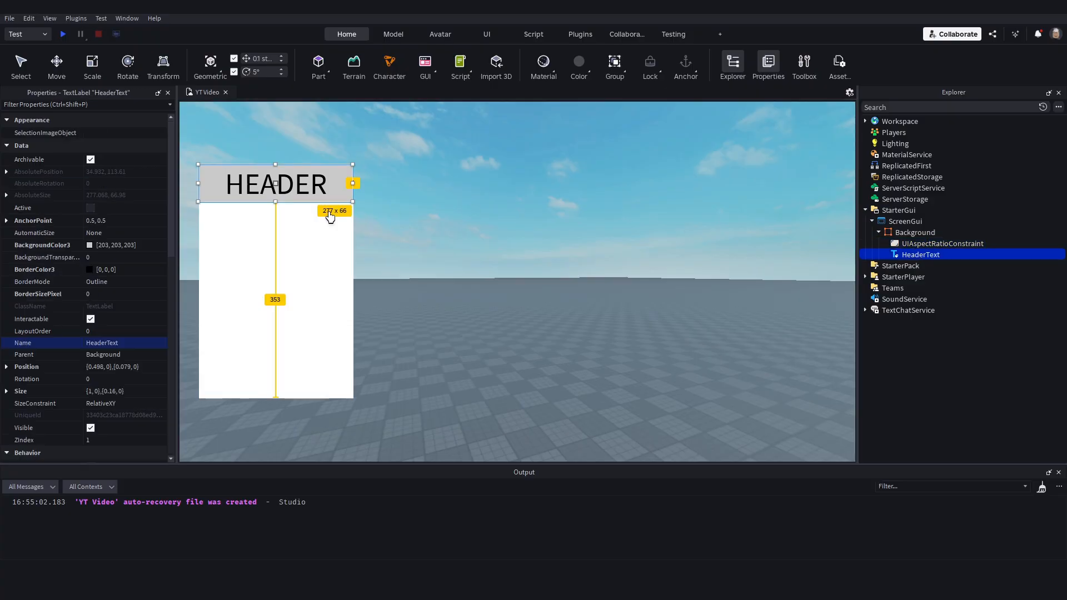
click(105, 366)
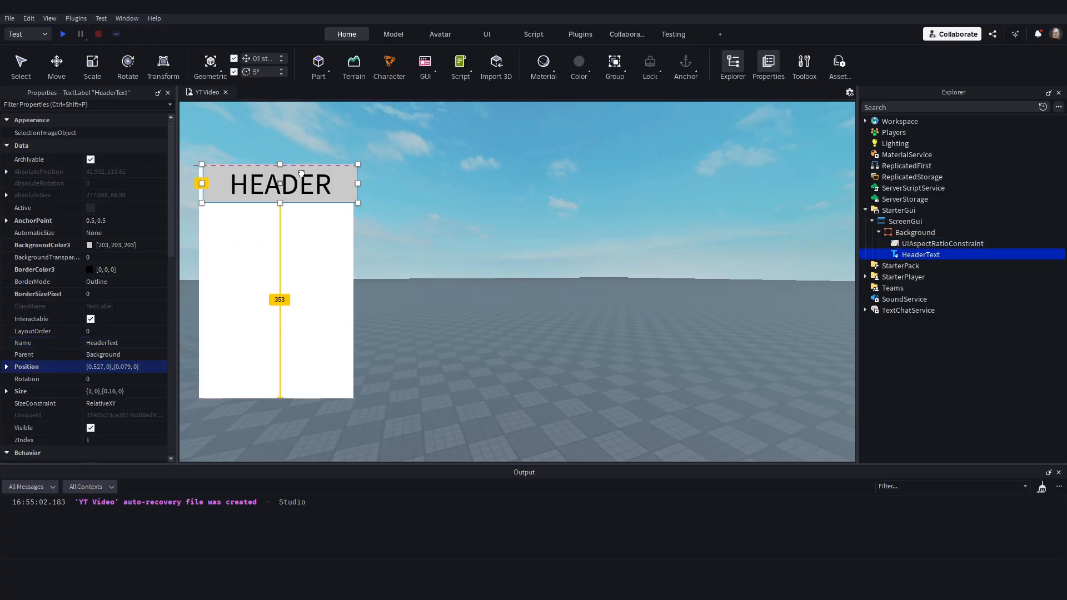
click(346, 146)
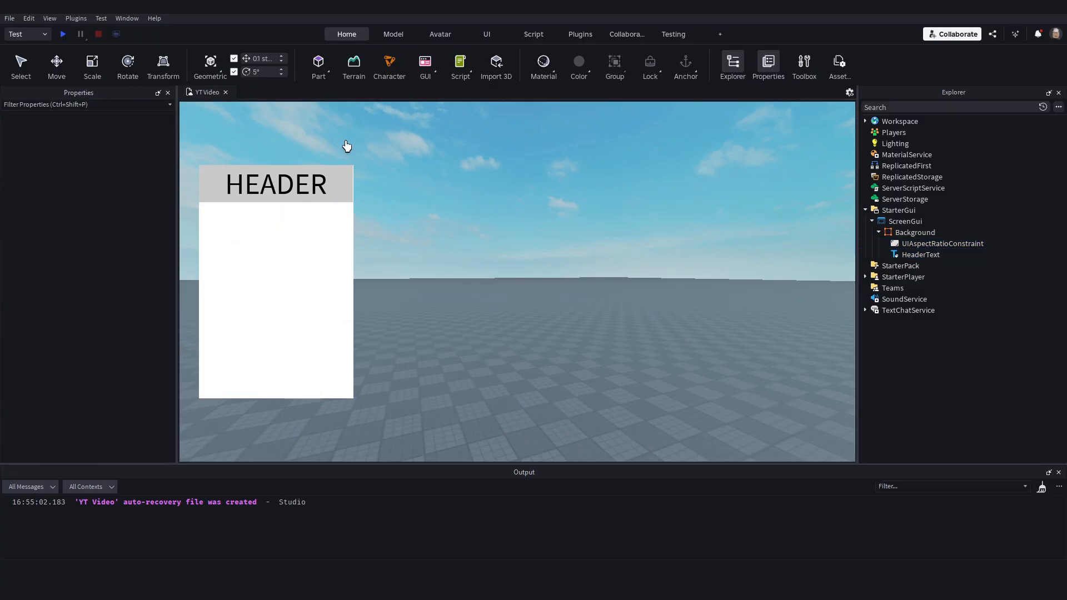
Centre HeaderText horizontally with a Position X scale of 0.5 and place it along Background's upper edge at a Y scale of about 0.079
click(918, 254)
click(138, 367)
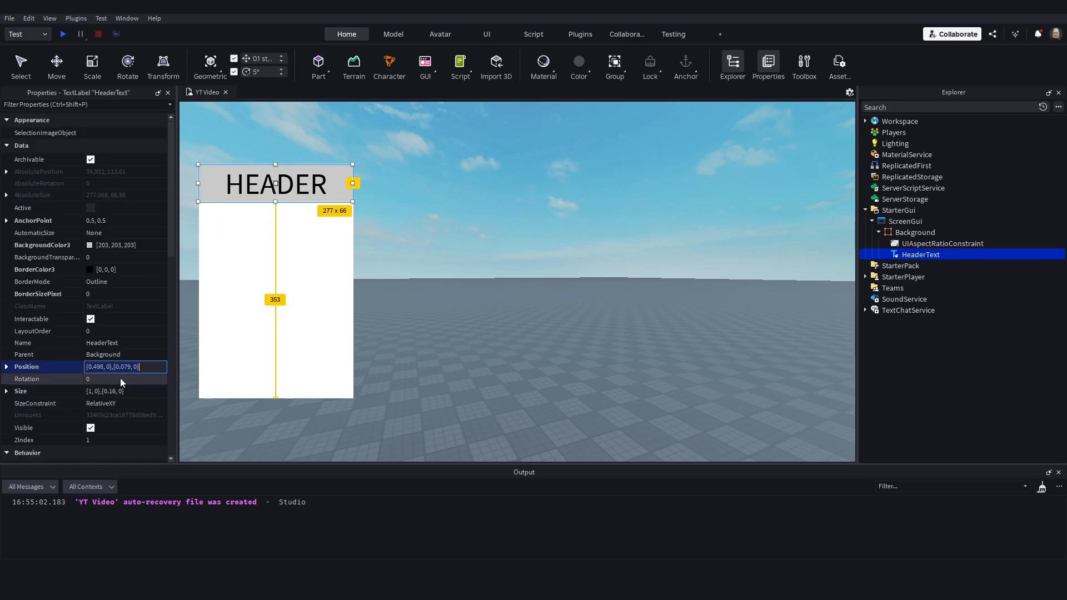
text(.5, 0},{0.031, 0)
key(Return)
drag(318, 173, 317, 189)
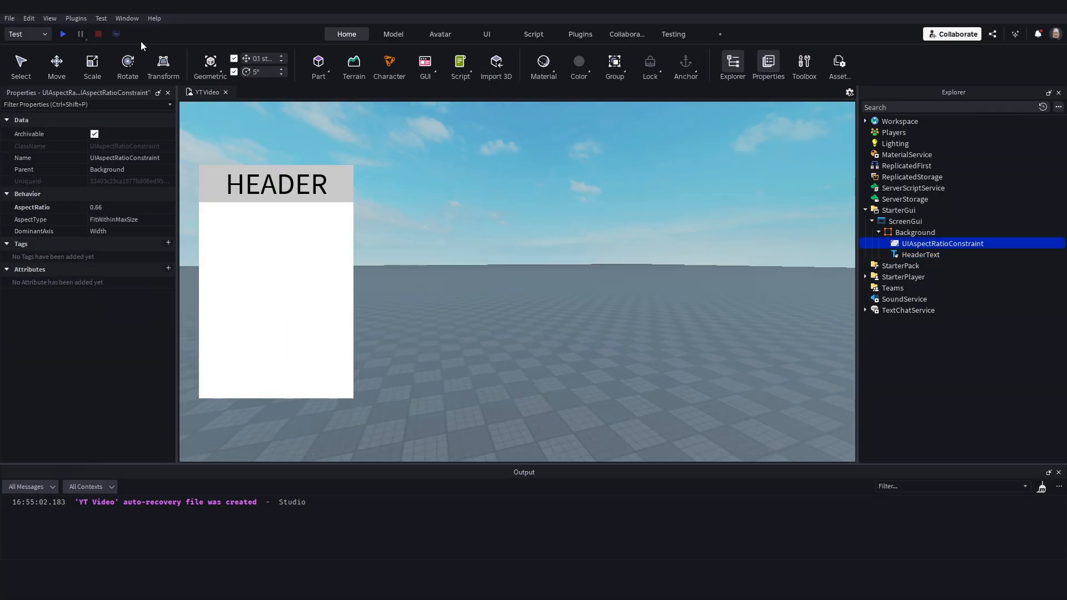
Check the header panel in the device emulator on the iPhone 4S and iPhone 14 Pro
click(101, 18)
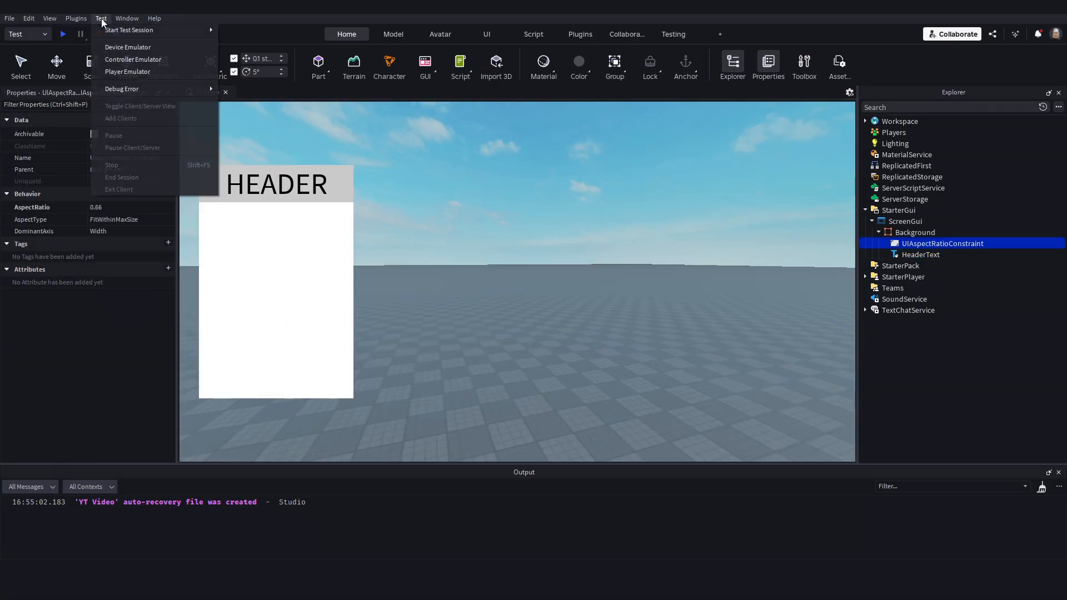
click(121, 47)
click(463, 107)
click(428, 135)
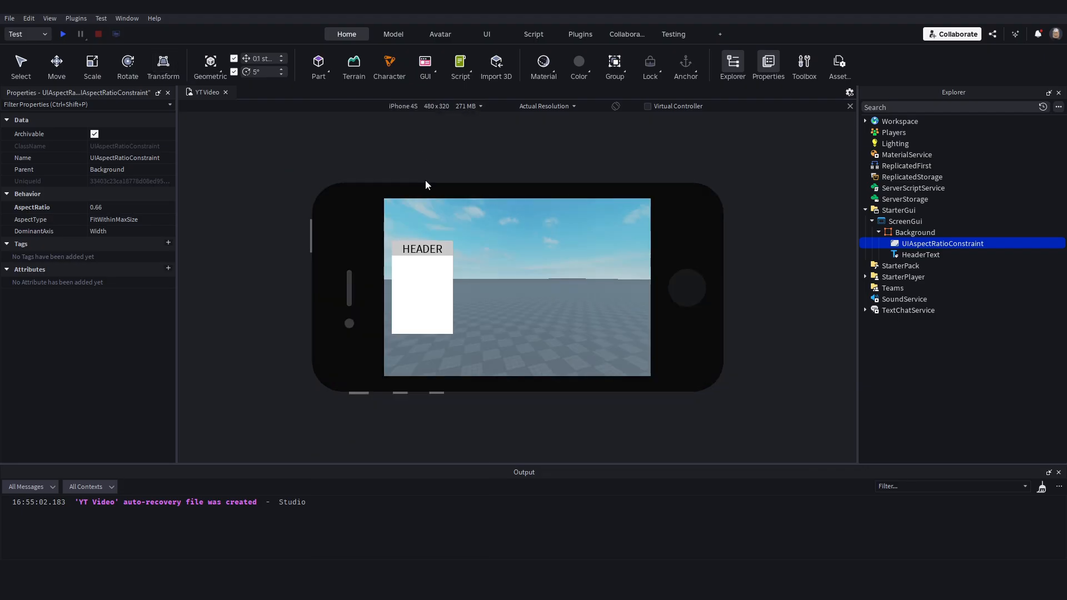
click(406, 106)
click(398, 302)
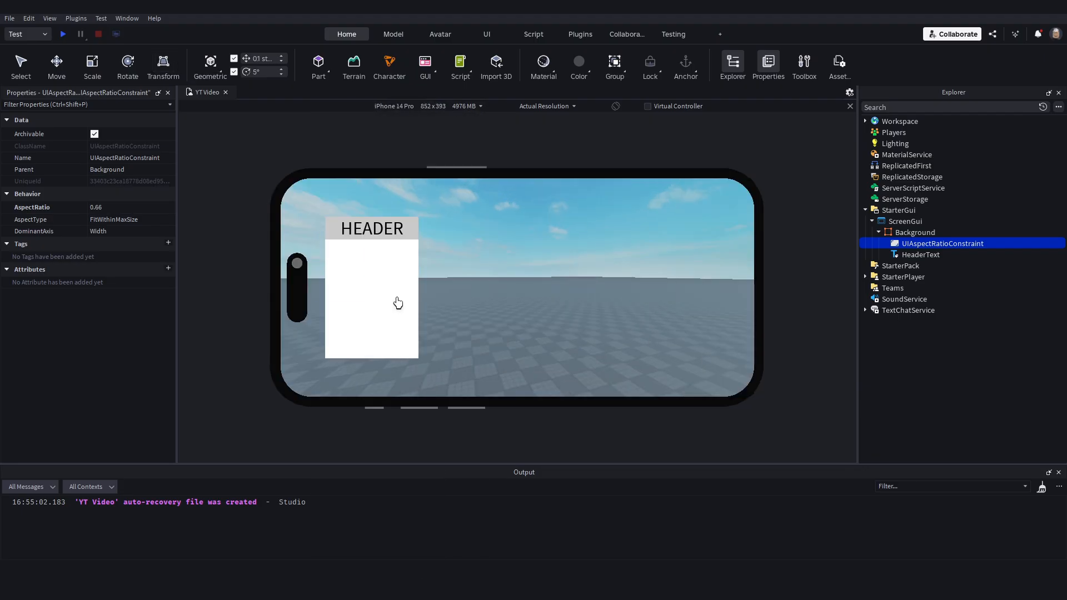
Check the panel on the Samsung Galaxy S3, iPad 2 and again the iPhone 4S, and close the device emulator
click(401, 109)
click(389, 157)
click(405, 109)
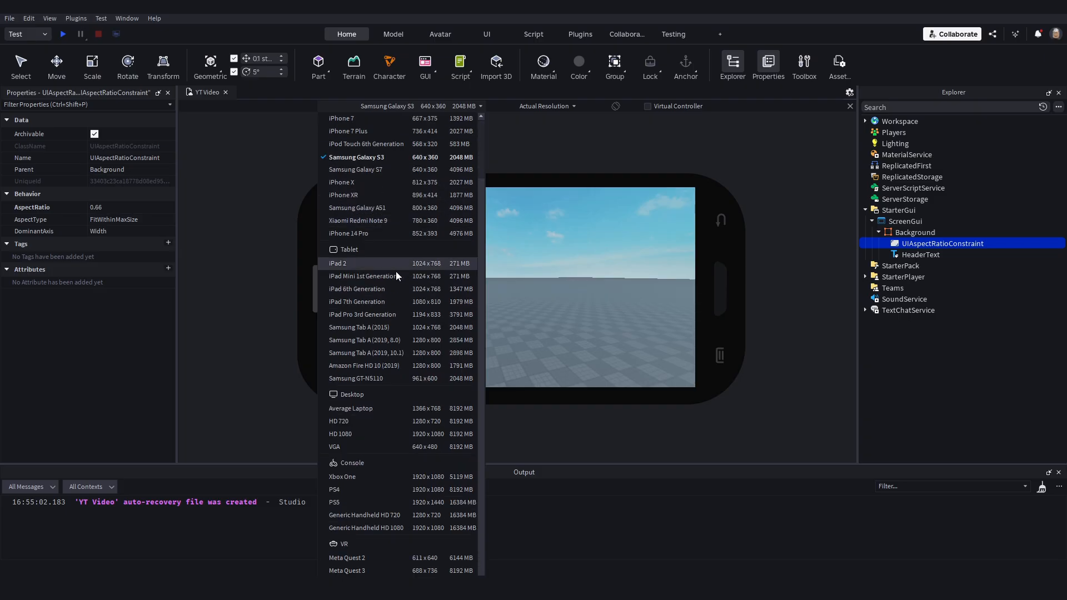
click(396, 269)
click(404, 107)
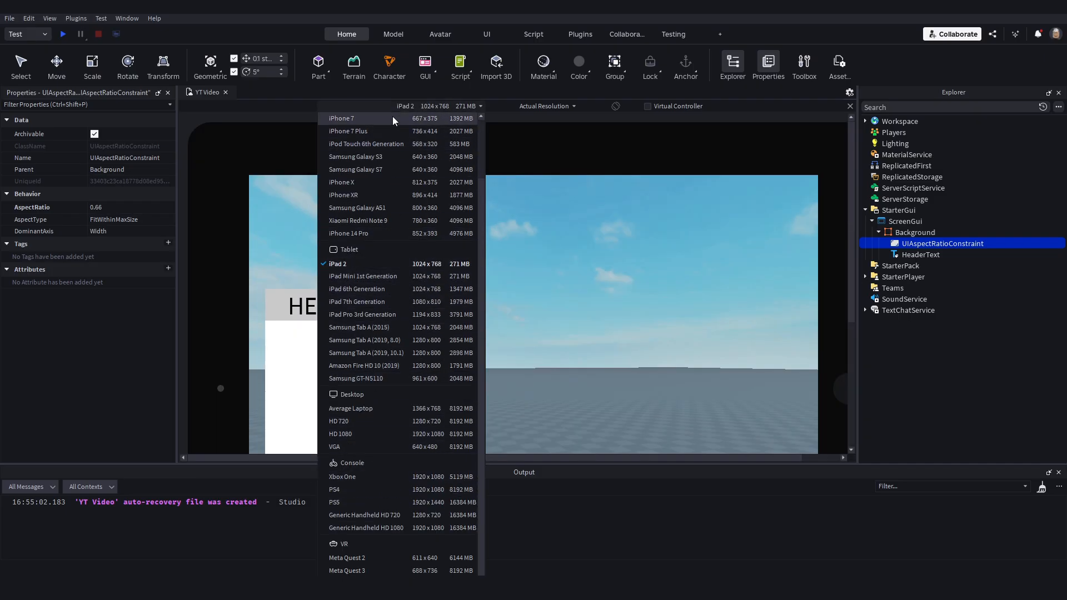
scroll(392, 120, up, 2)
click(391, 136)
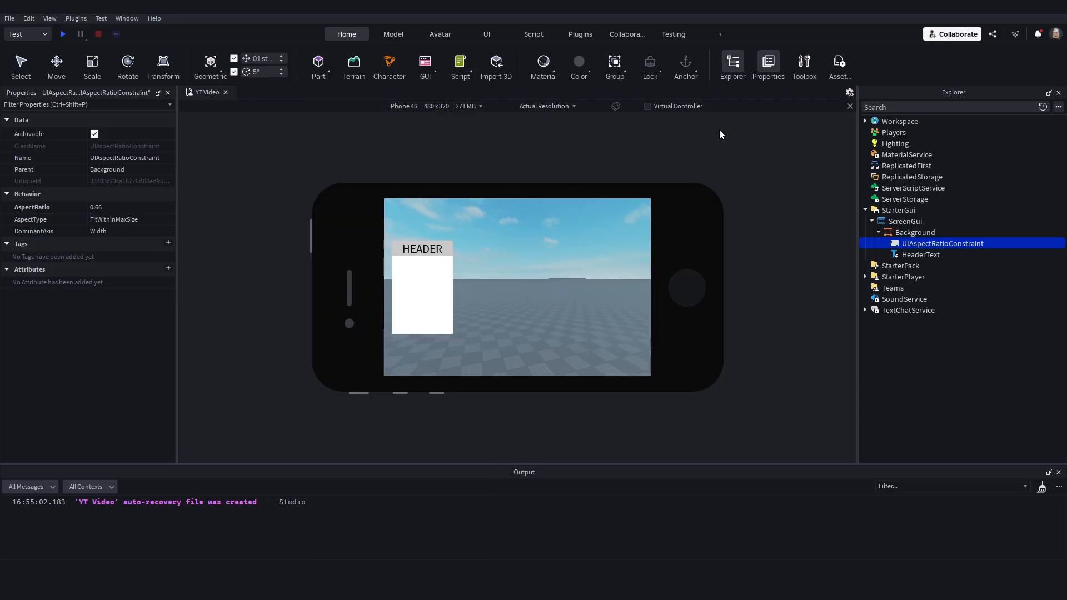
click(850, 105)
Add a UITextSizeConstraint to HeaderText
click(914, 256)
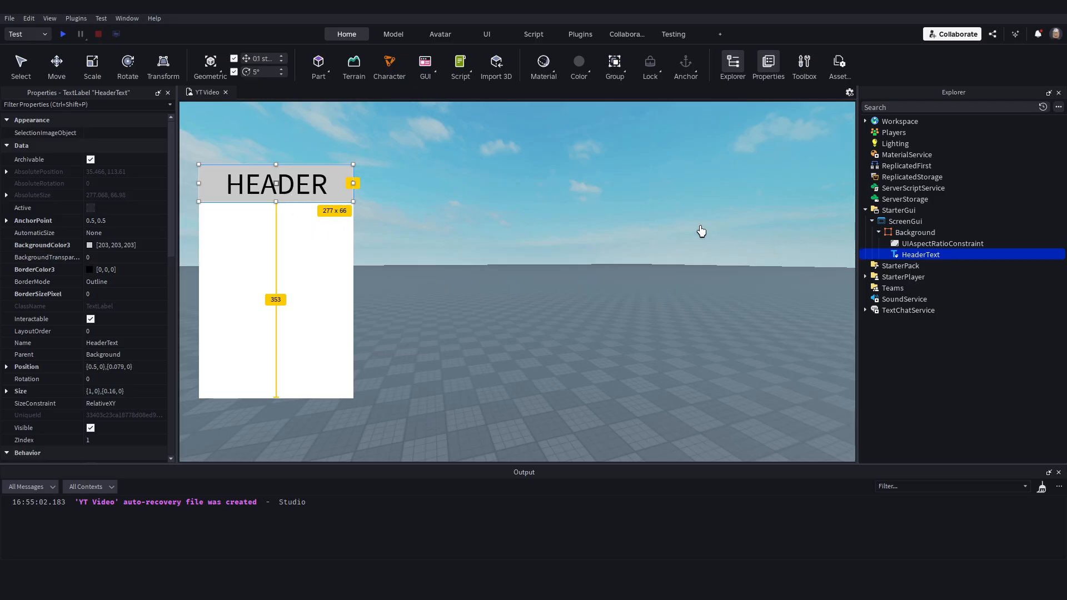
click(948, 255)
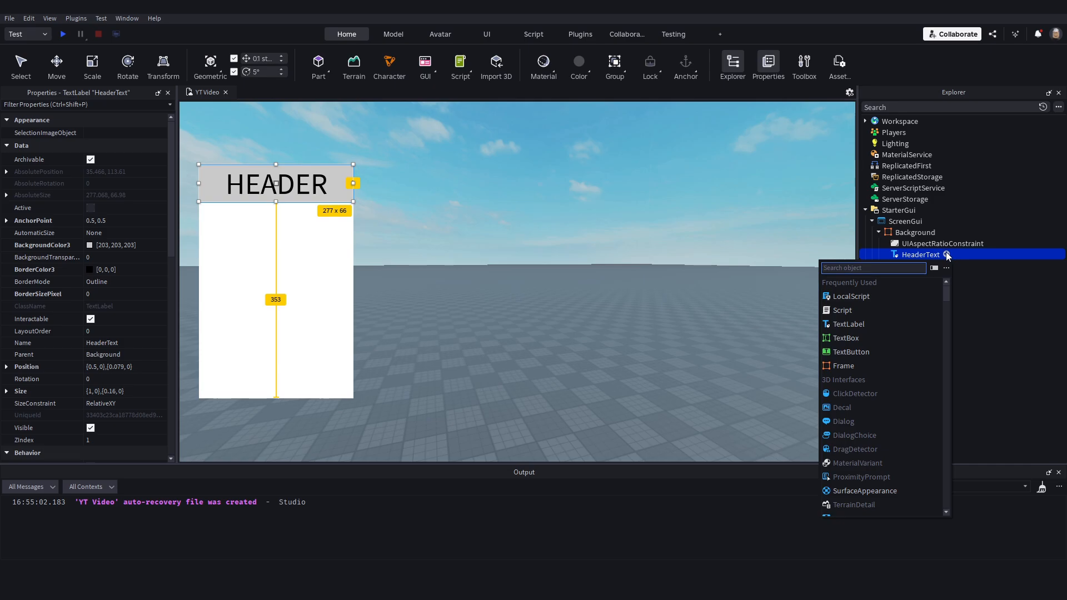
text(textsize)
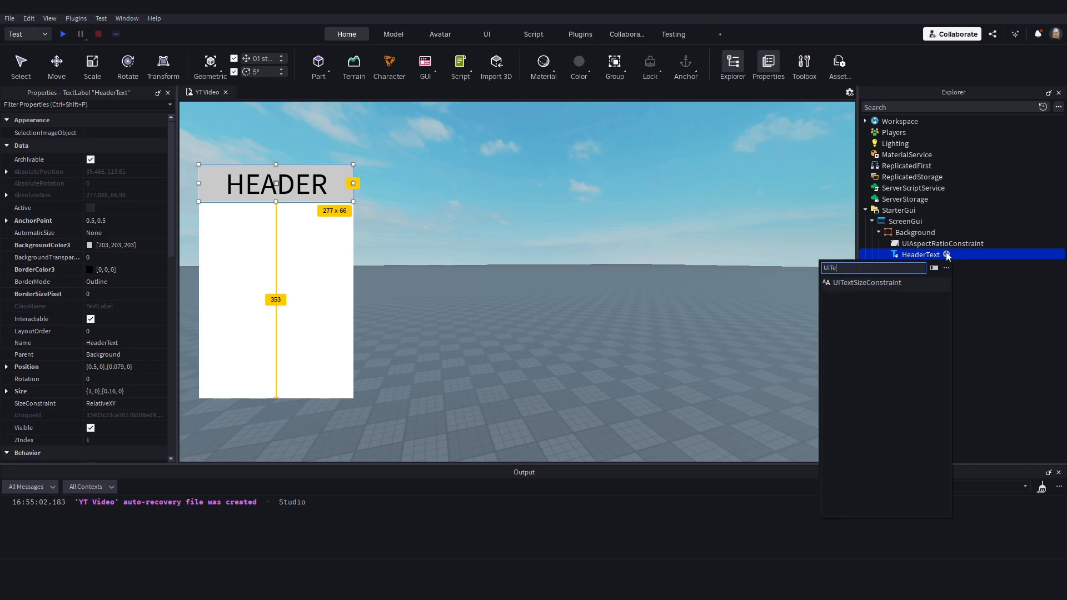
click(905, 282)
Try 32 and settle on 52 for the text constraint's MaxTextSize, and set its MinTextSize to 8
click(109, 208)
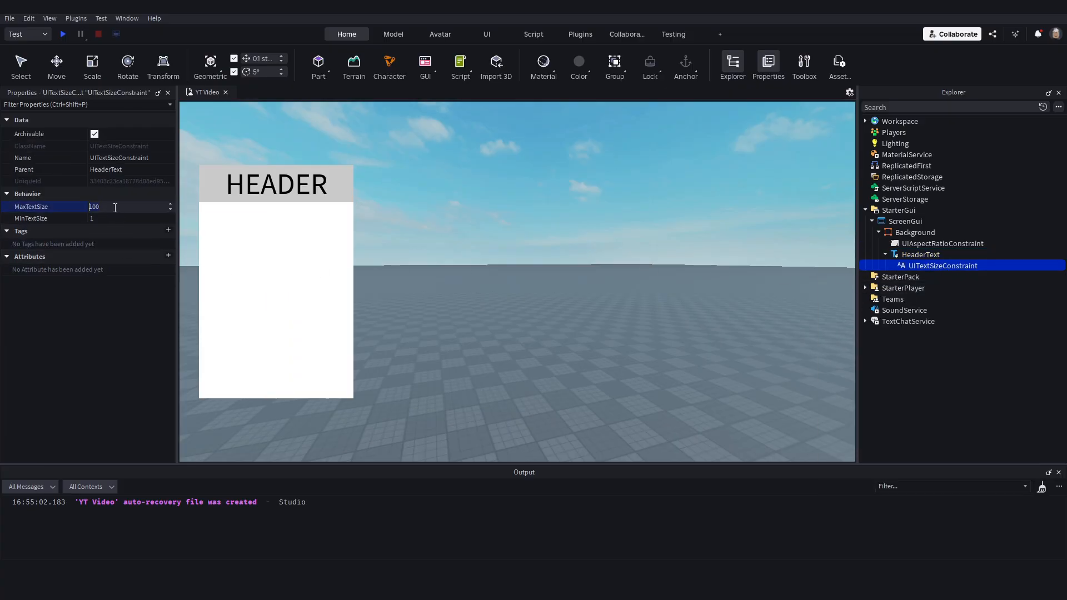
text(32)
key(Return)
click(140, 210)
text(52)
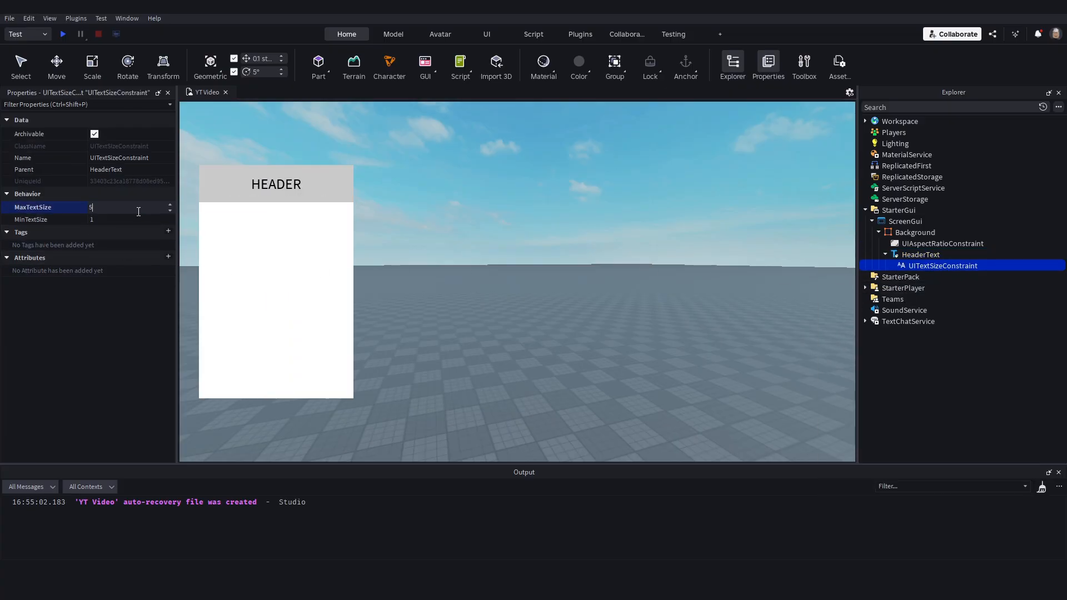
key(Return)
click(123, 220)
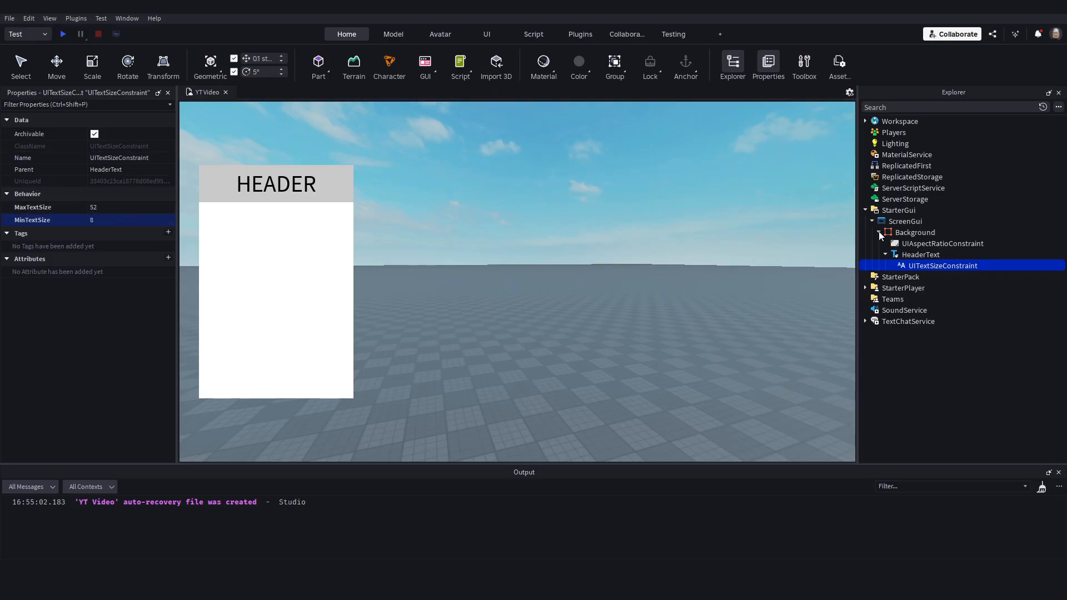
Duplicate Background's UIAspectRatioConstraint into HeaderText and set the copy's AspectRatio to 4.15
click(920, 255)
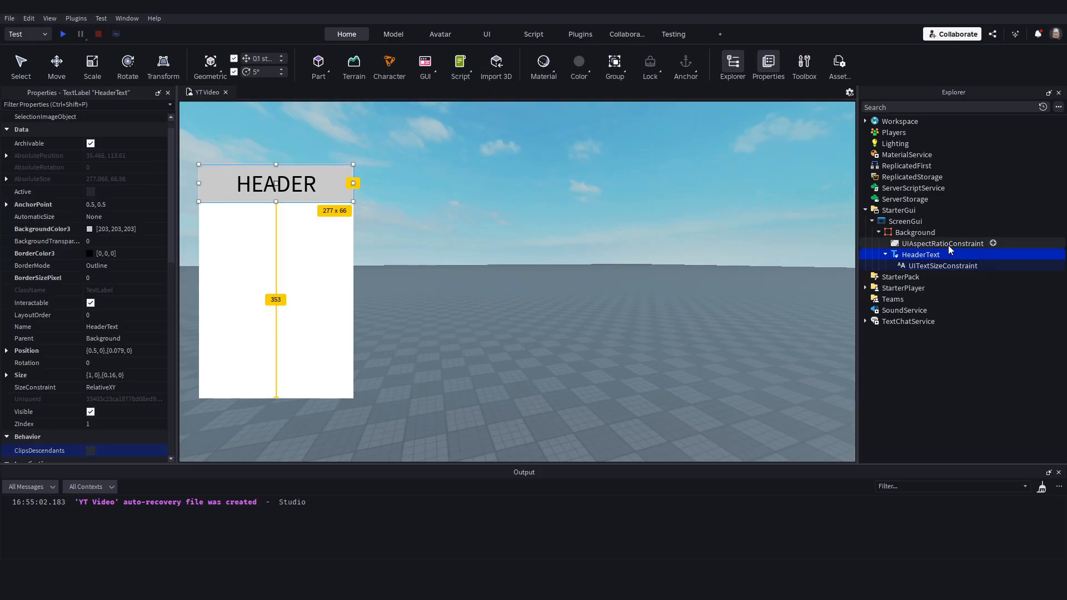
click(930, 244)
key(ctrl+d)
drag(931, 255, 928, 265)
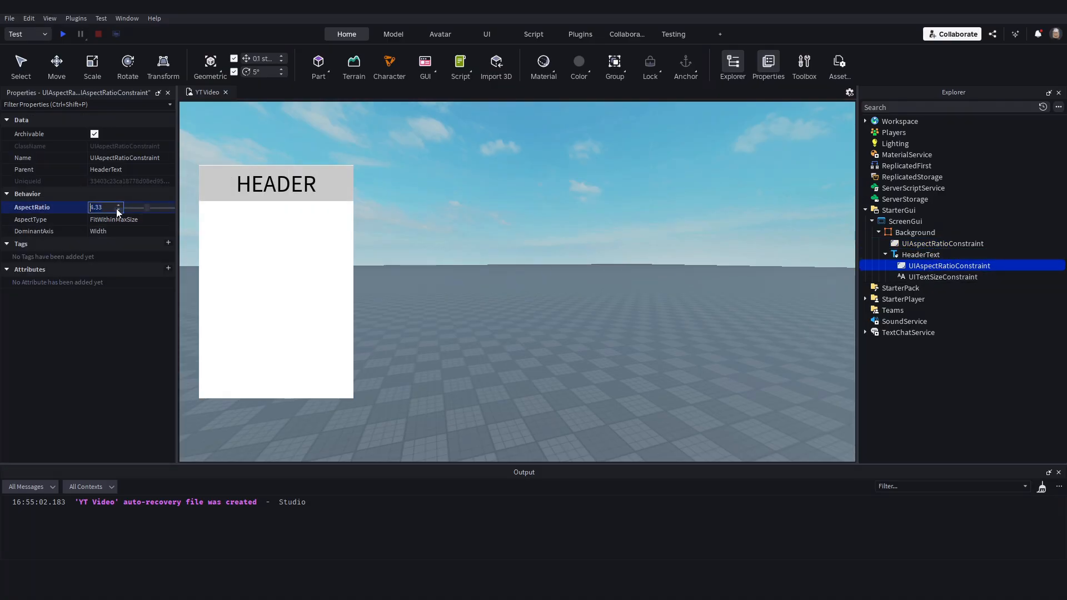
drag(148, 208, 148, 208)
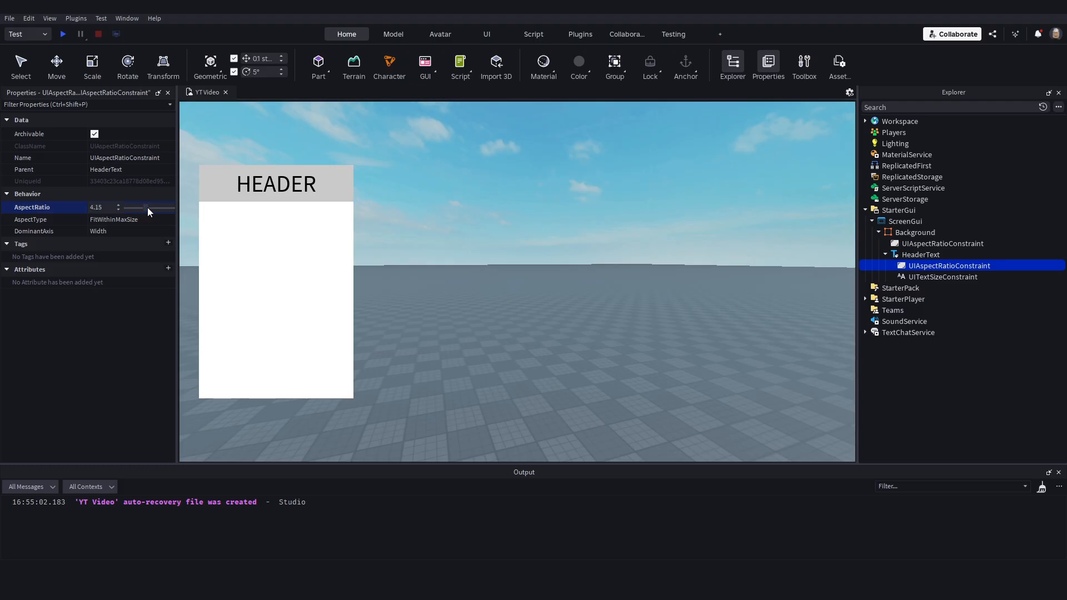
Duplicate HeaderText as InformationText and move the copy down to about the middle of the Background frame
click(921, 278)
click(917, 255)
click(886, 255)
key(ctrl+d)
right_click(913, 266)
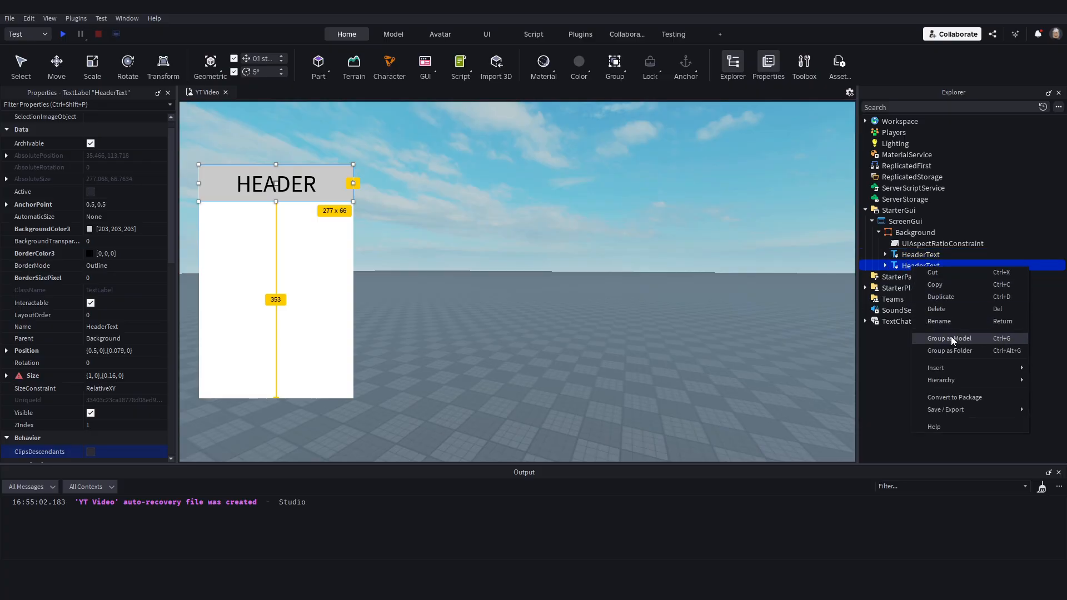
click(950, 320)
text(InformationText)
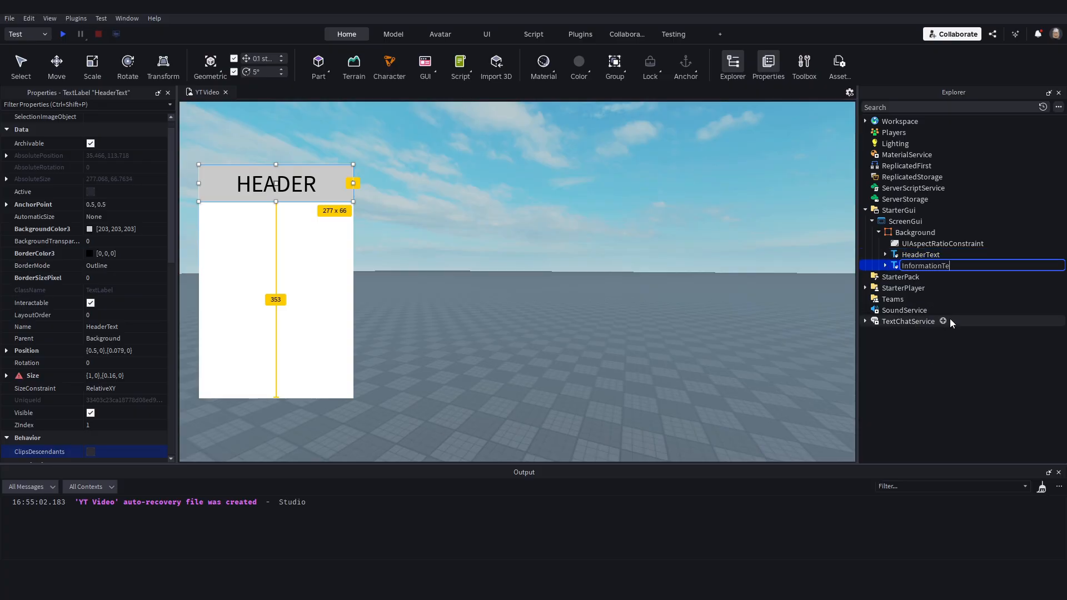
key(Return)
drag(296, 195, 276, 300)
Delete InformationText's UIAspectRatioConstraint and extend the label down to Background's lower edge
click(886, 266)
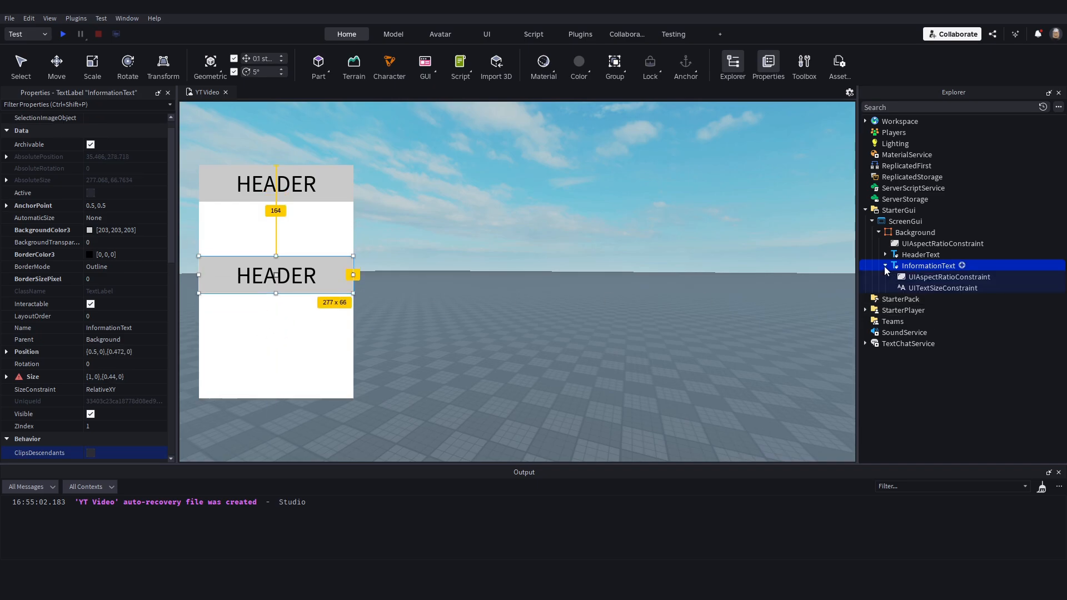
click(925, 277)
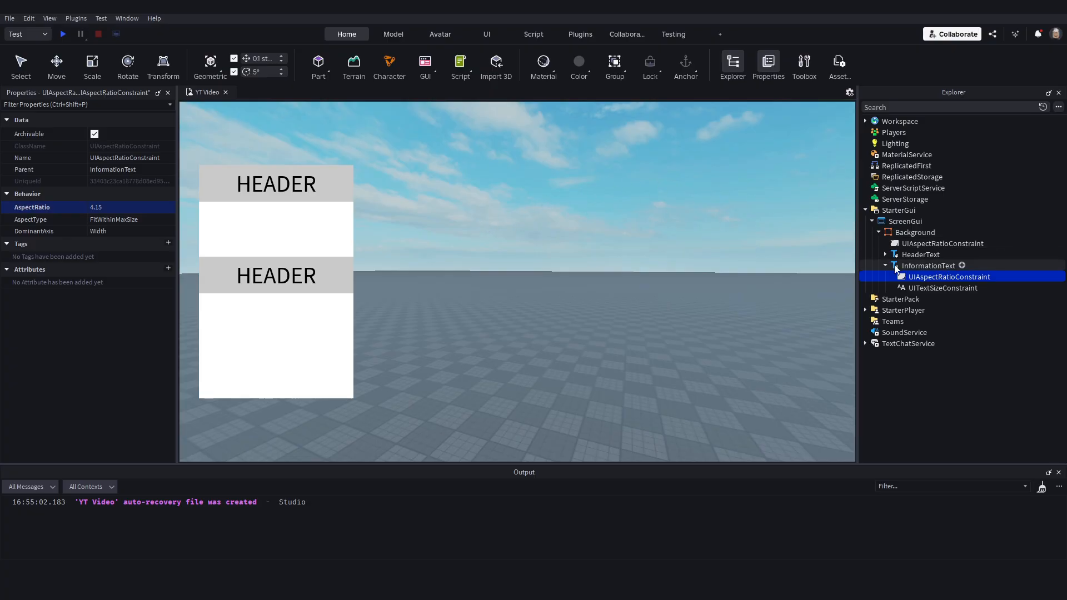
key(Delete)
click(880, 268)
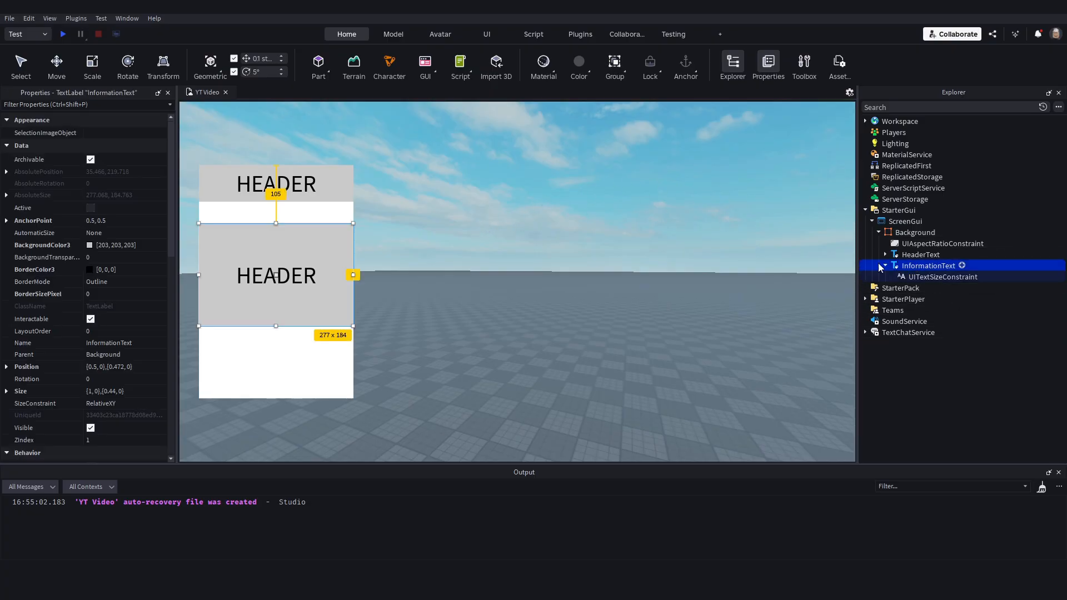
drag(276, 328, 276, 398)
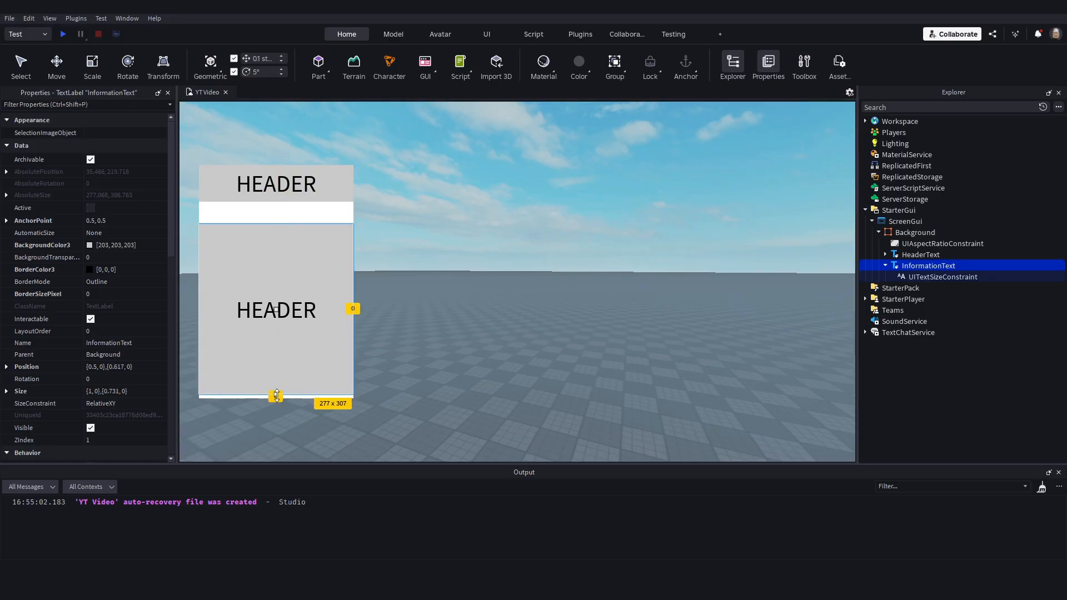
Extend InformationText up to the header's lower edge, add a UIAspectRatioConstraint to it and tune its AspectRatio so the label fills the area
drag(276, 223, 276, 212)
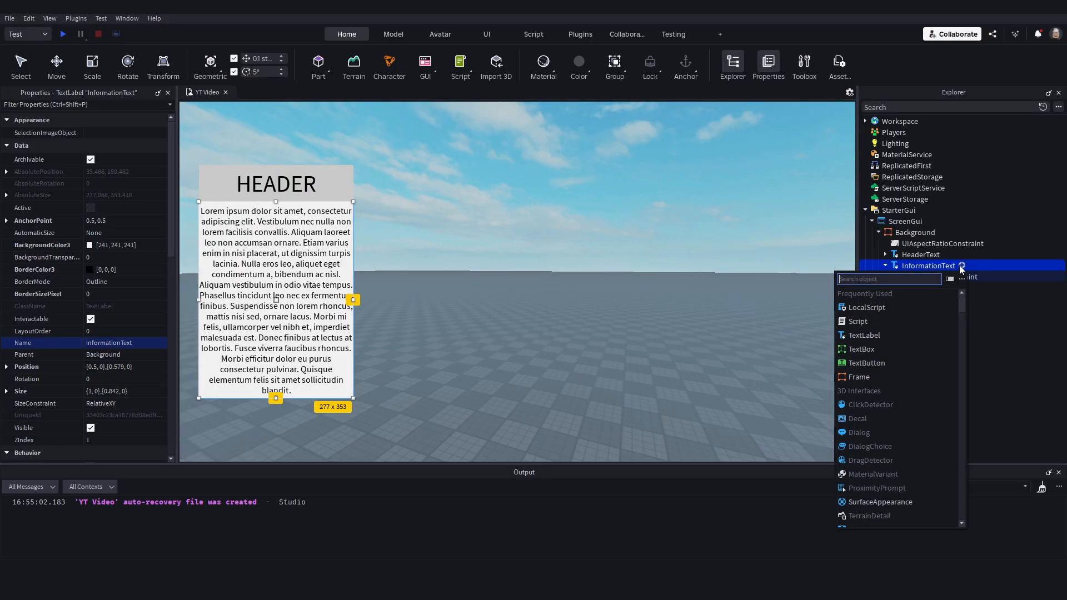
text(aspect)
click(896, 295)
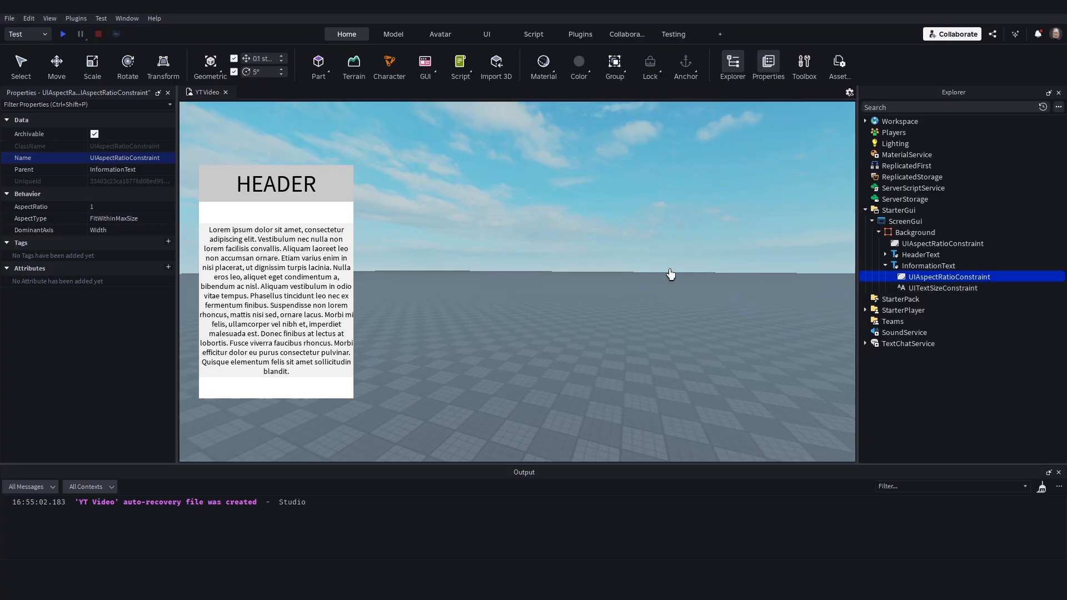
click(115, 207)
mouse_move(133, 207)
mouse_down()
mouse_move(142, 205)
mouse_move(128, 207)
mouse_up()
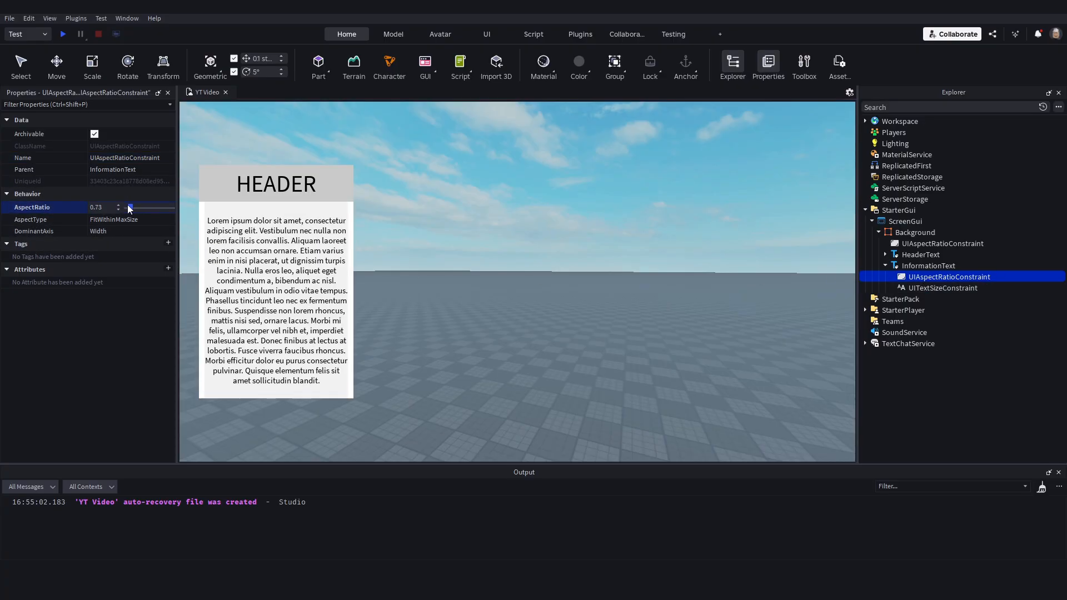
Add a TextButton inside the Background frame and rename it CloseButton
click(912, 234)
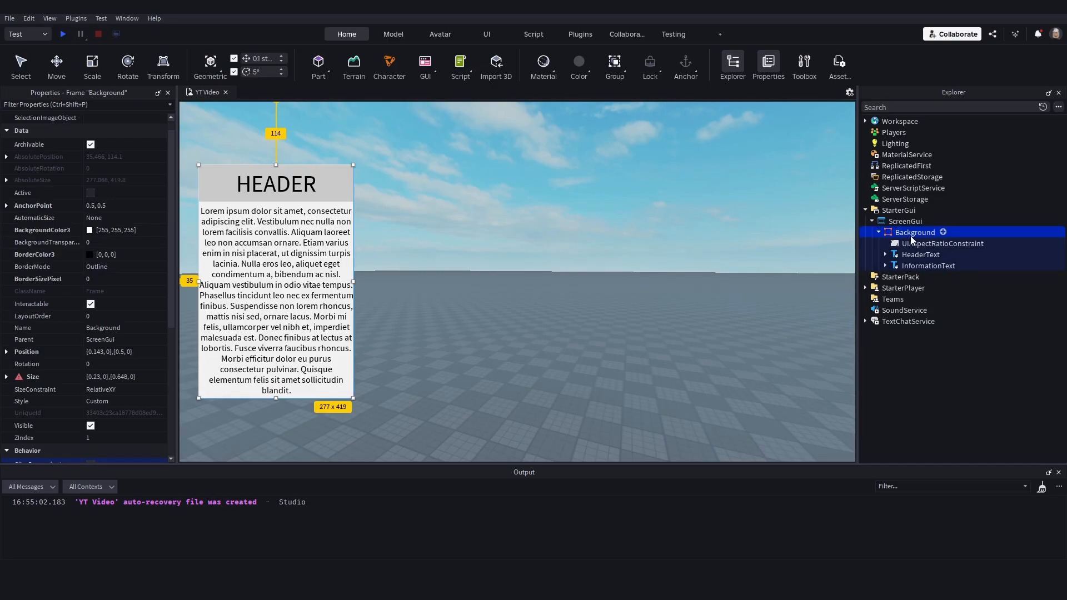
click(943, 235)
click(875, 283)
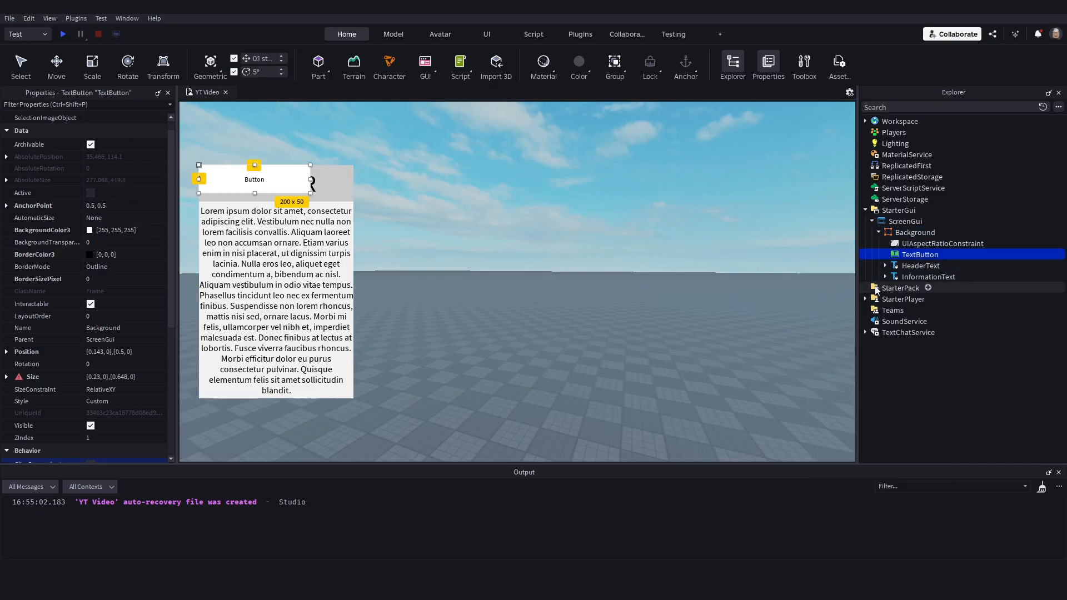
right_click(906, 255)
click(915, 309)
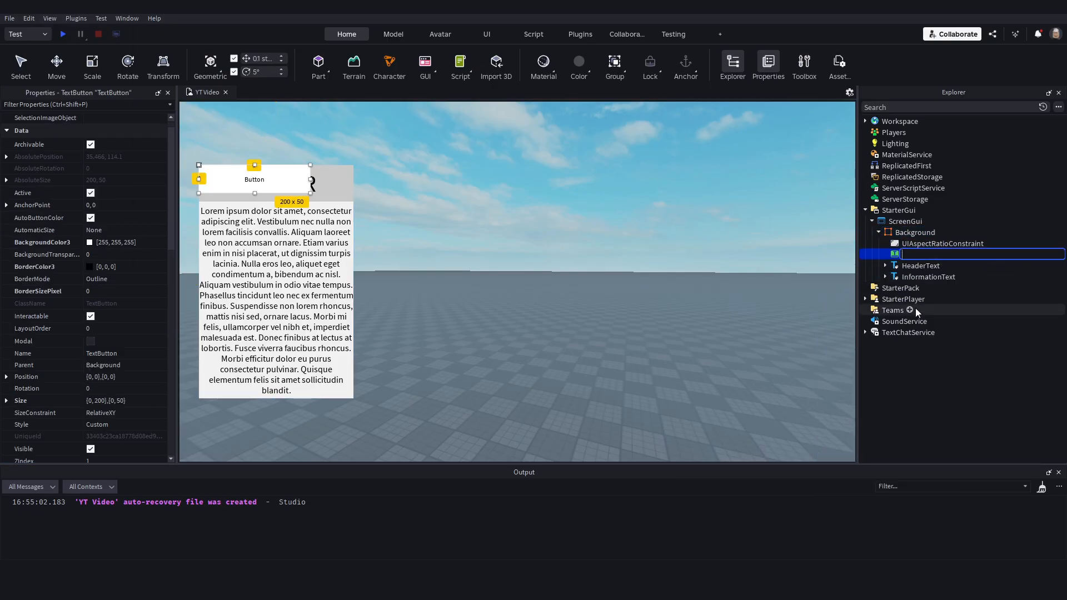
text(CloseButton)
key(Return)
Set CloseButton's Size to .1,0,.1,0, and move and enlarge it to about 57 x 59 pixels near the header's right end
scroll(108, 255, down, 5)
click(108, 255)
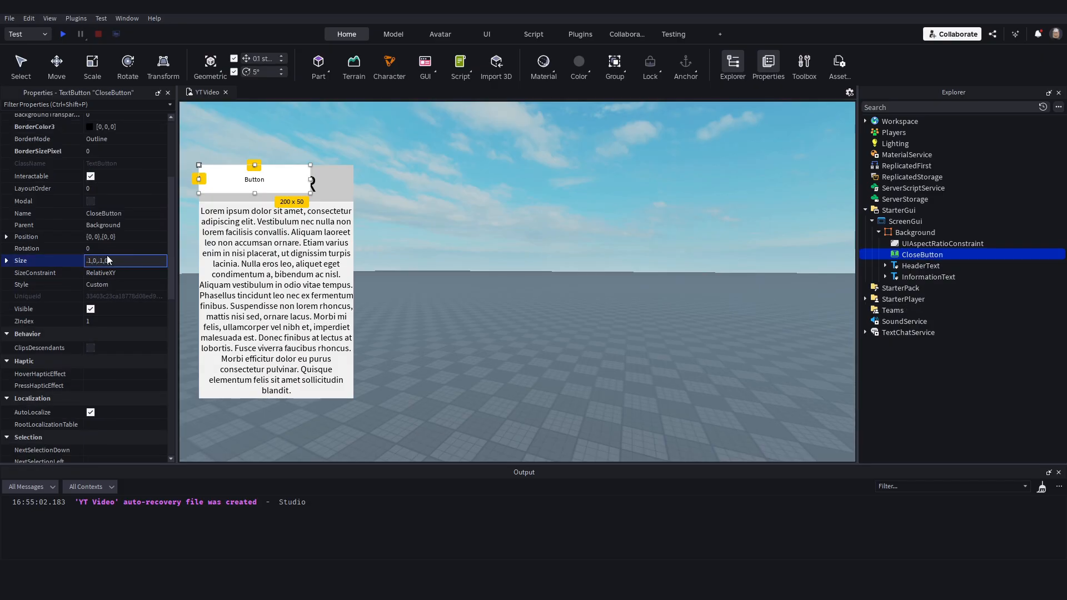
text(.1,0,.1,0)
key(Return)
drag(214, 188, 319, 214)
Set CloseButton's AnchorPoint to .5,.5 and place it over Background's upper-right corner at about 51 x 51 pixels
scroll(107, 195, up, 4)
click(105, 173)
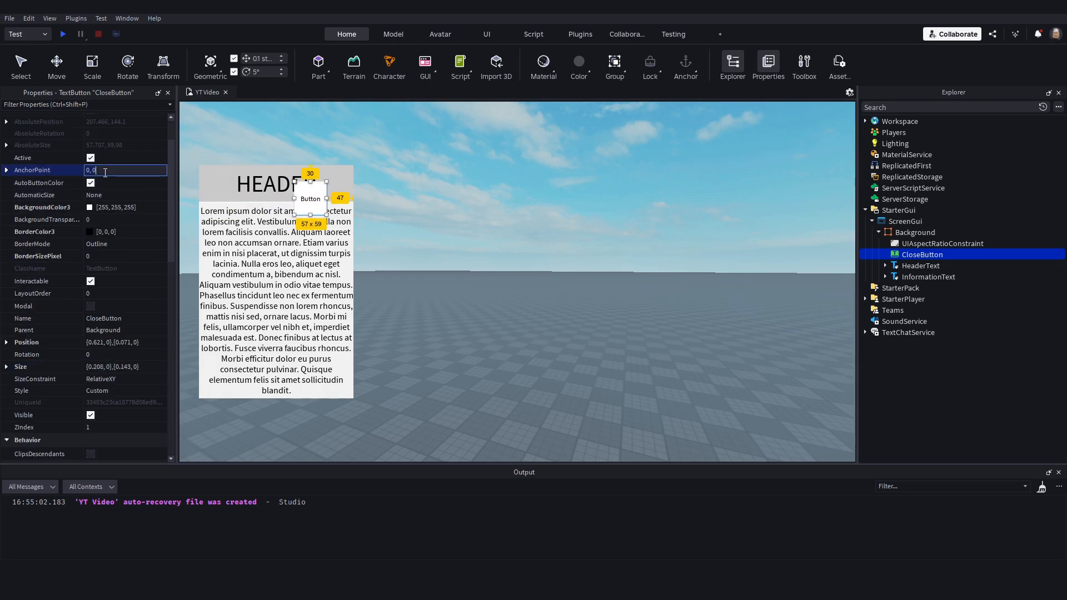
text(.5,.5)
key(Return)
scroll(59, 300, down, 5)
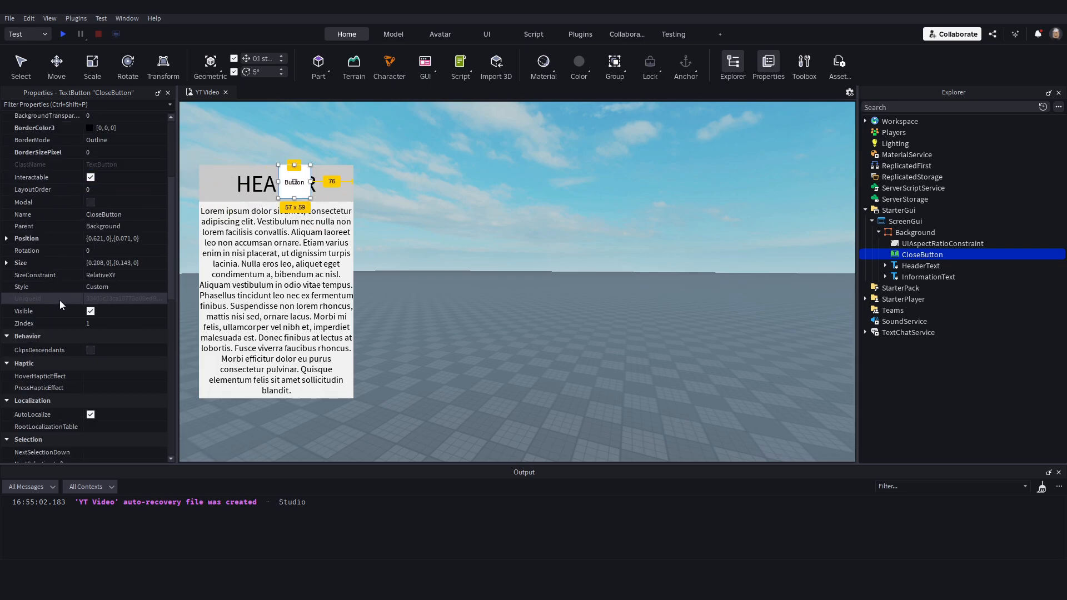
drag(295, 190, 361, 190)
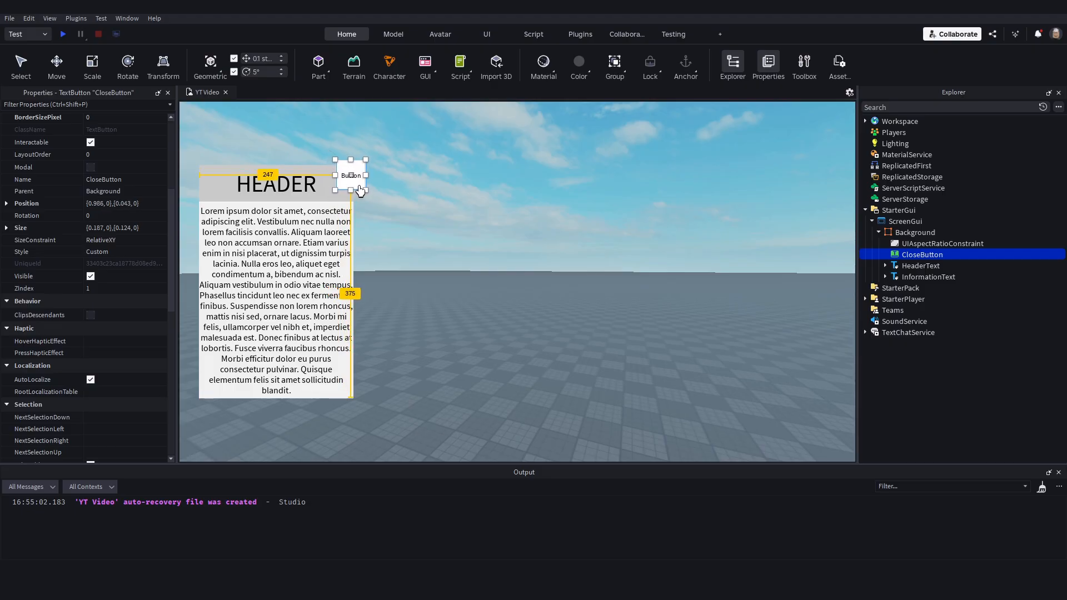
Change CloseButton's text to X and enable TextScaled
scroll(83, 295, down, 8)
click(113, 375)
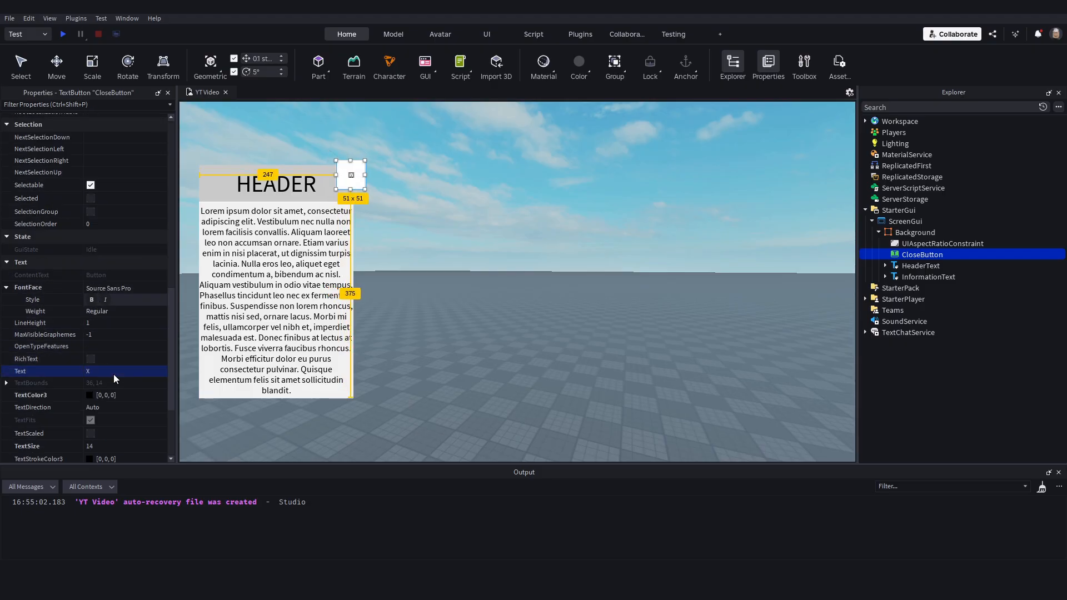
text(X)
scroll(106, 371, down, 4)
click(90, 307)
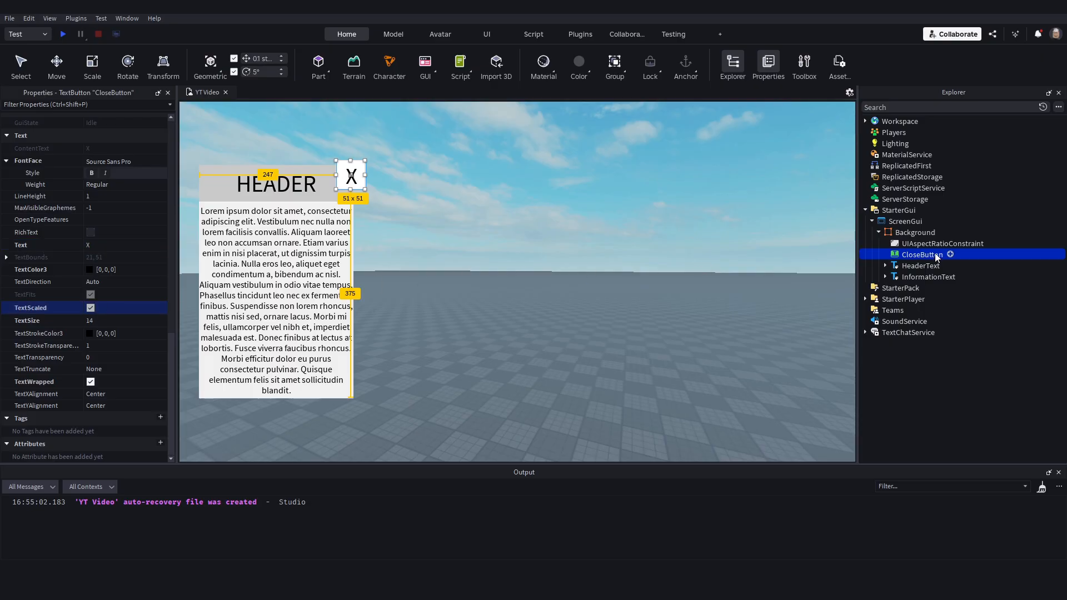
Add a UIAspectRatioConstraint to CloseButton, trying an AspectRatio of 0.97 and settling on 1
click(927, 245)
click(910, 265)
click(910, 256)
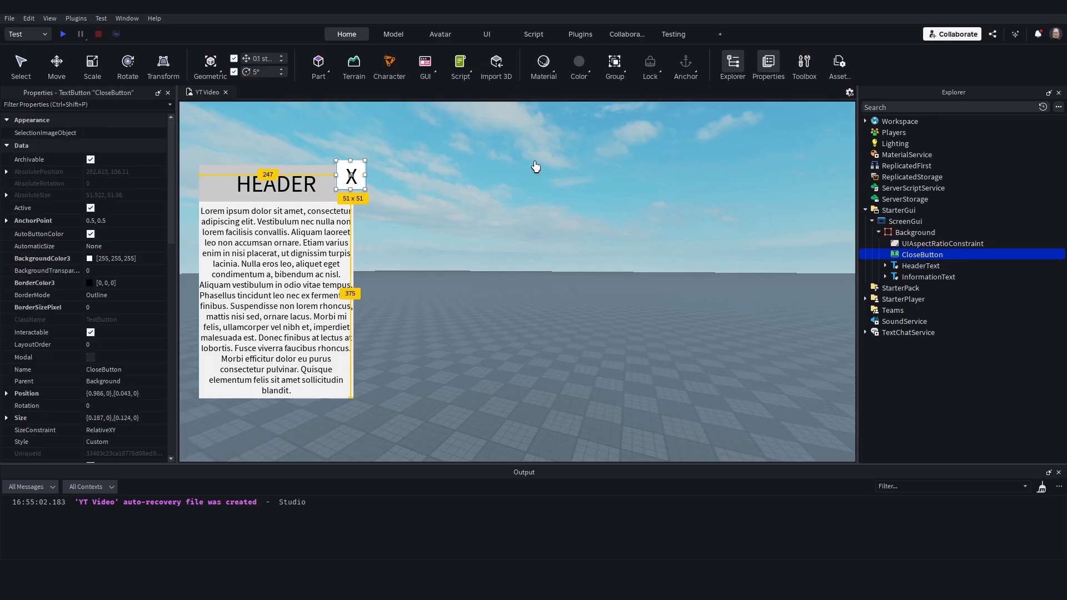
click(919, 245)
click(950, 255)
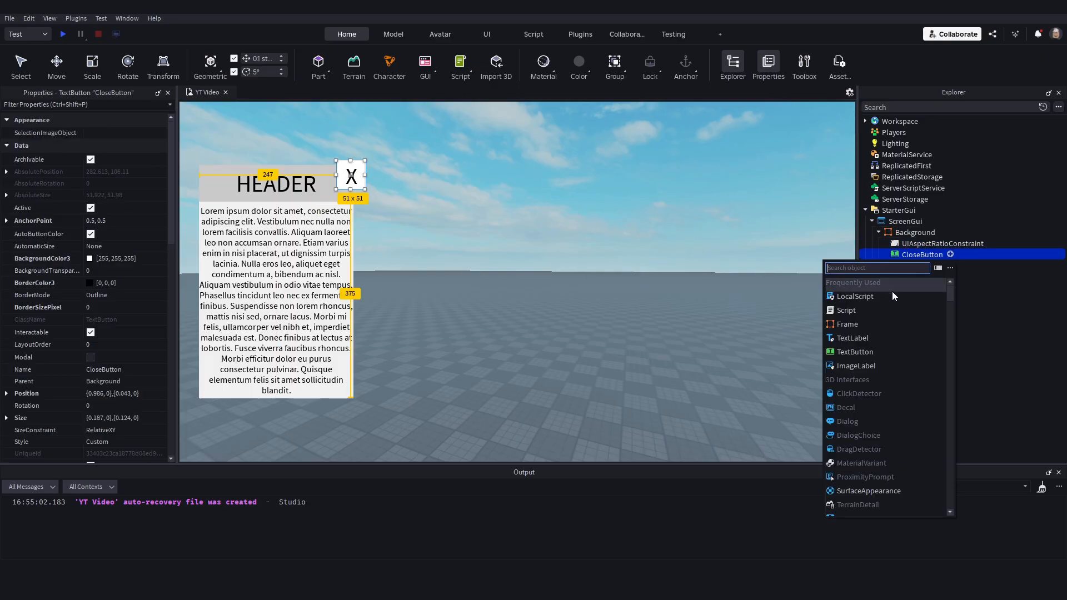
text(ui)
click(874, 283)
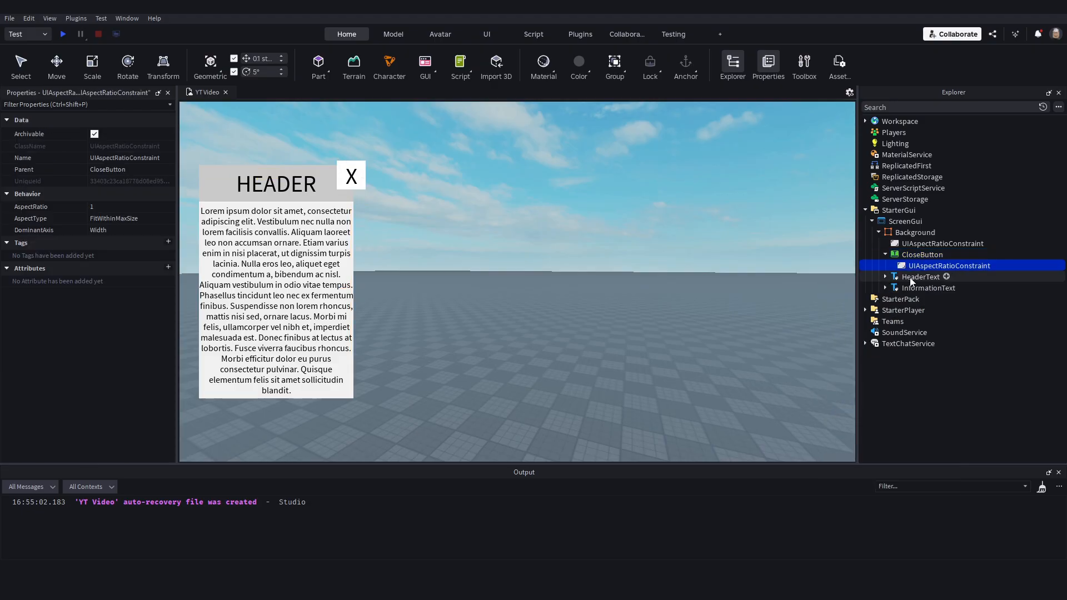
click(109, 207)
drag(131, 210, 131, 210)
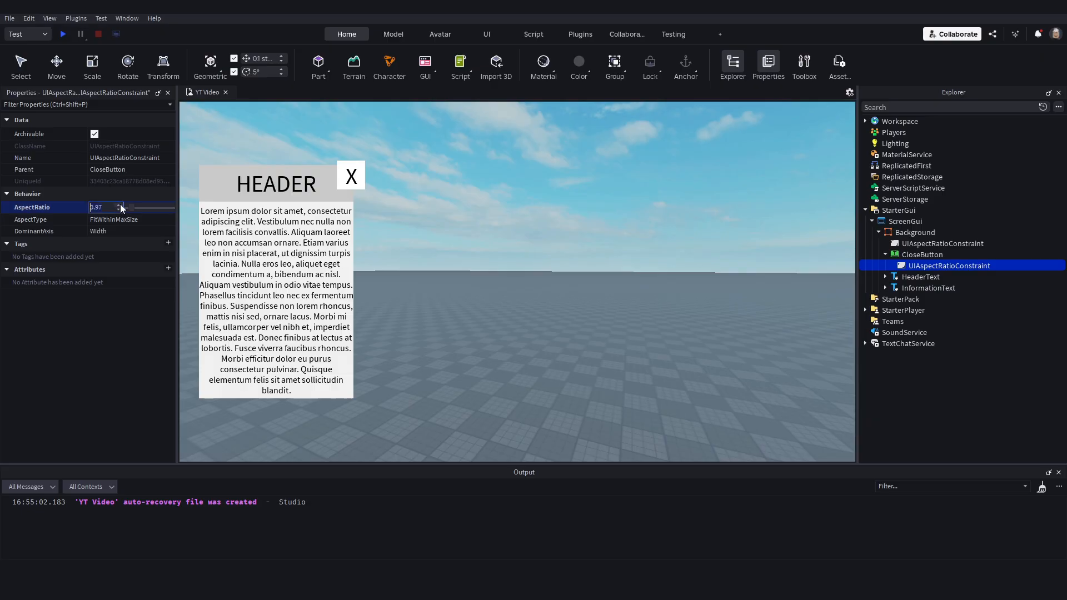
click(120, 205)
click(119, 205)
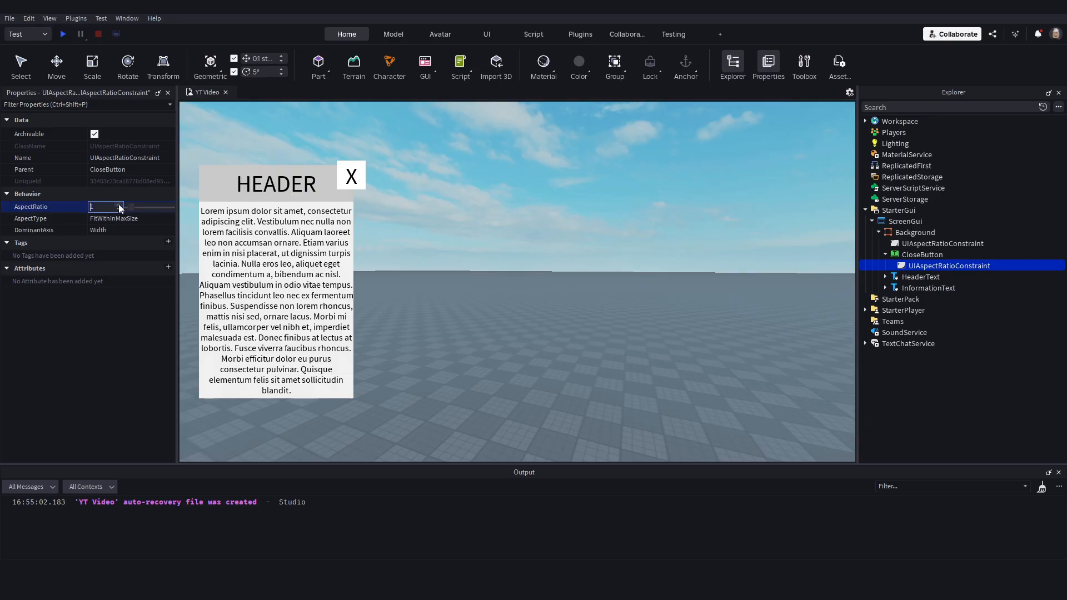
click(351, 117)
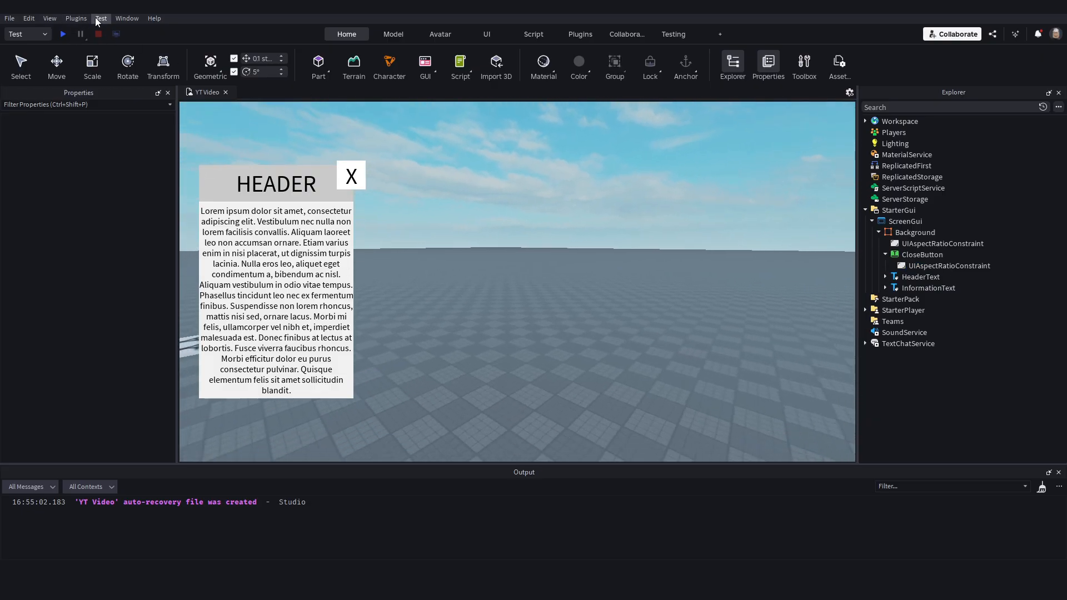
Preview the panel in the device emulator on iPhone 4S, Samsung Galaxy S3, iPhone 14 Pro and Xiaomi Redmi Note 9, and close the emulator
click(103, 19)
click(108, 45)
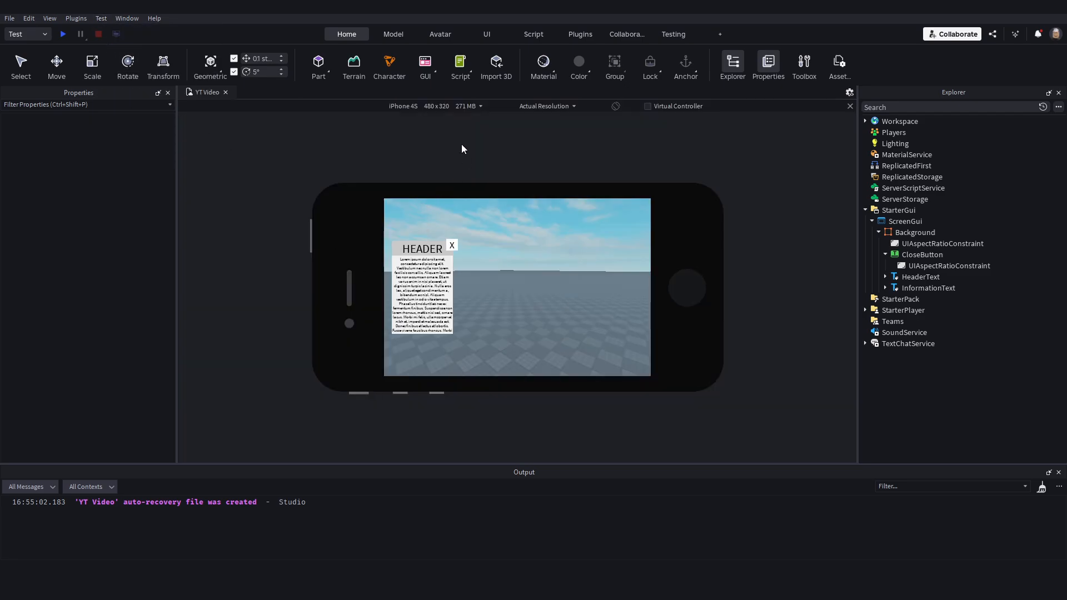
click(458, 108)
click(436, 134)
click(436, 108)
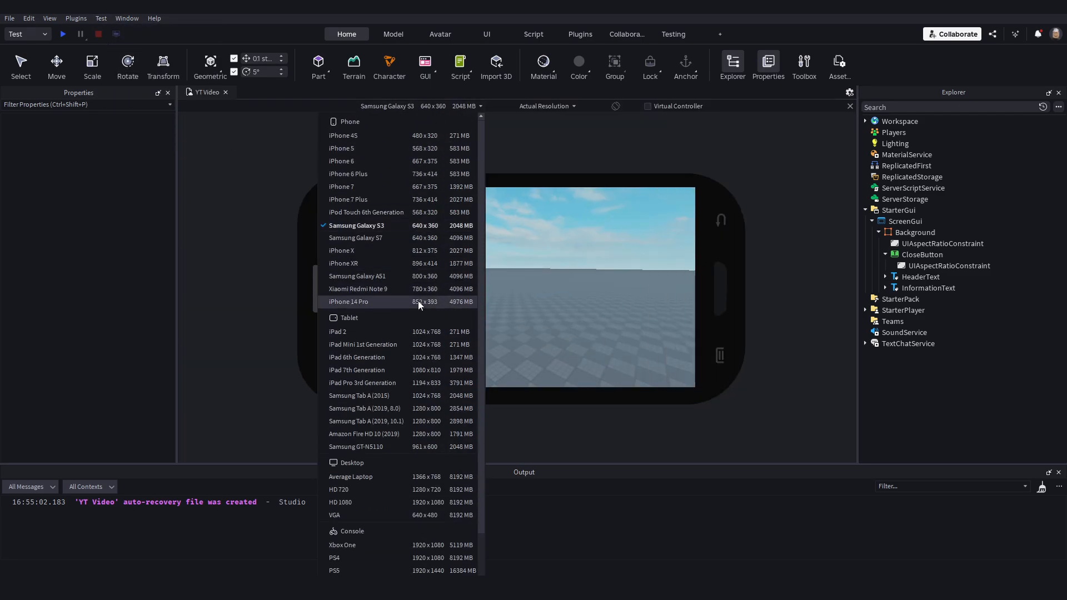
click(419, 301)
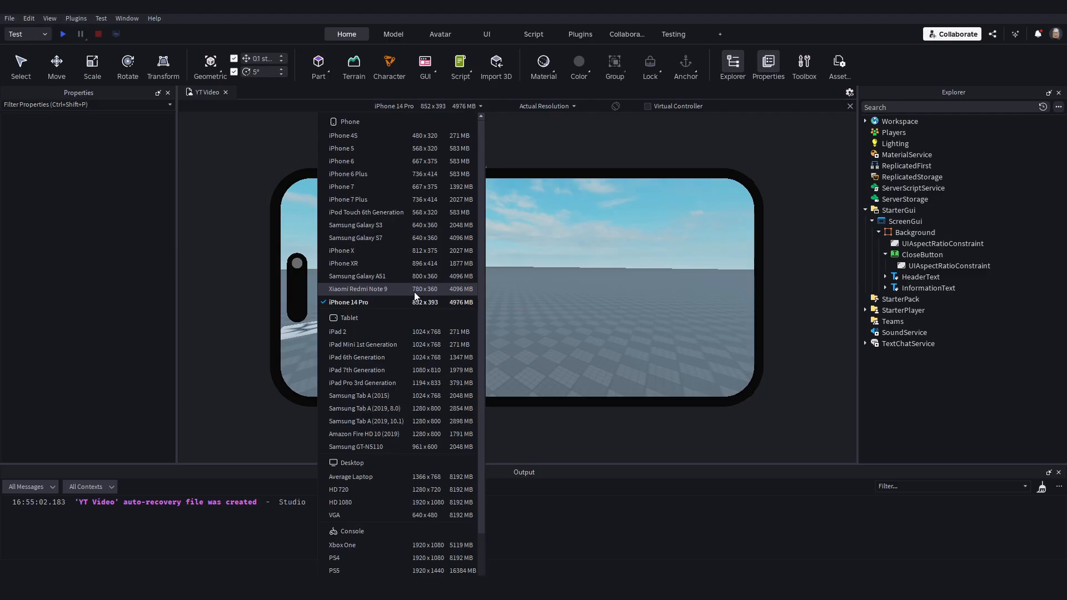
click(414, 290)
click(850, 105)
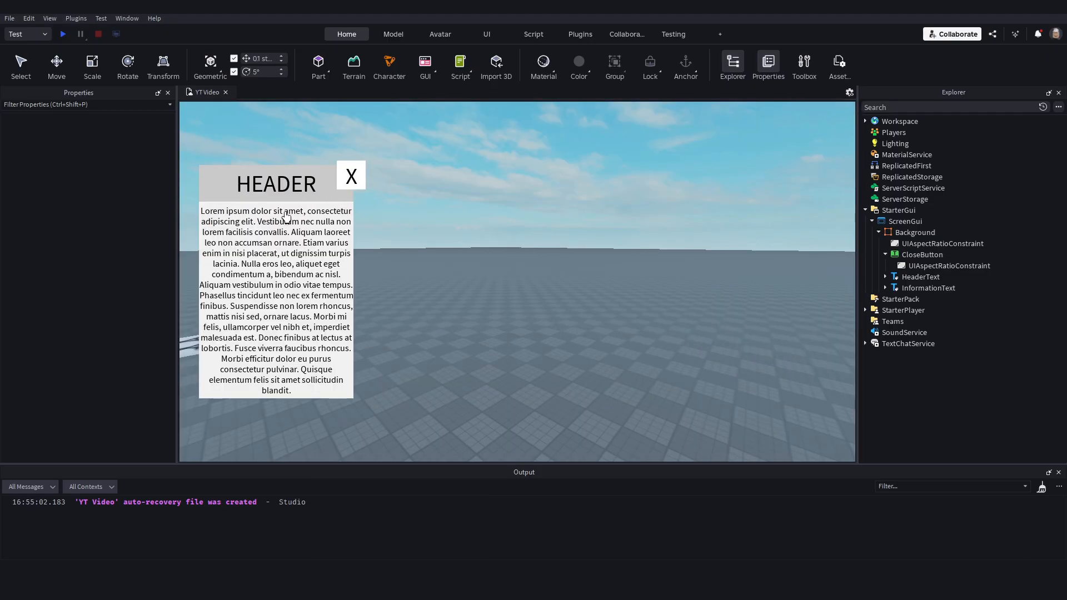
Delete the UIAspectRatioConstraint from each of InformationText, HeaderText and CloseButton, keeping only Background's own
click(929, 288)
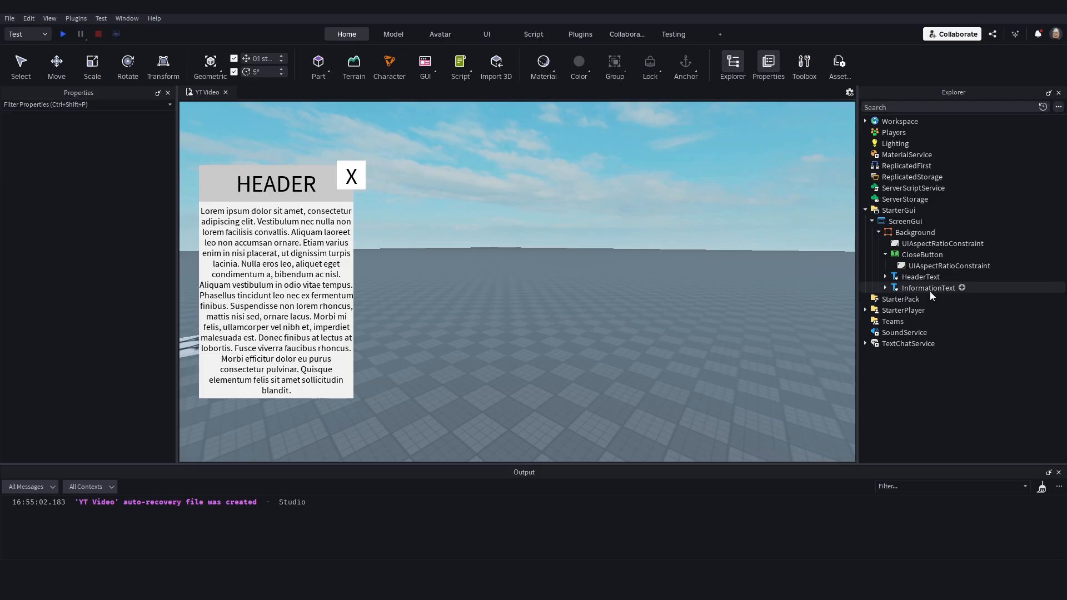
click(496, 212)
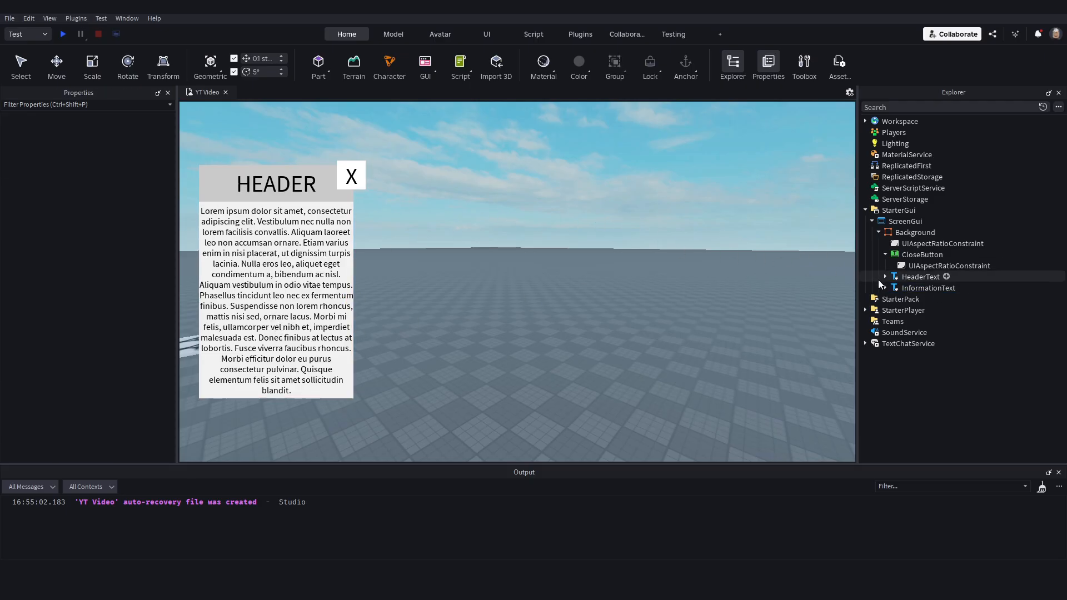
click(878, 289)
click(885, 288)
click(978, 299)
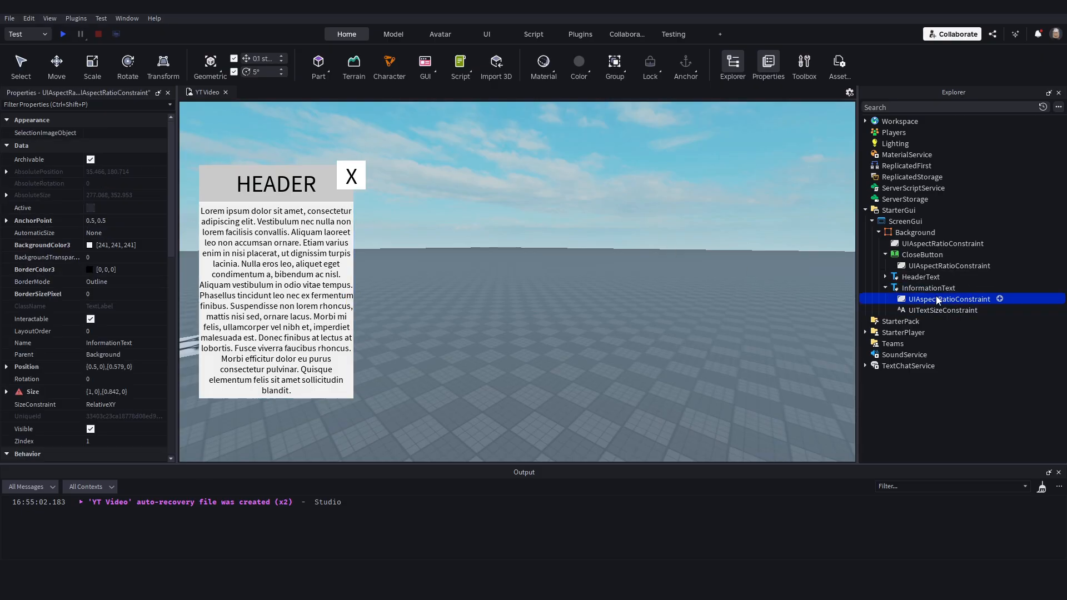
key(Delete)
click(885, 277)
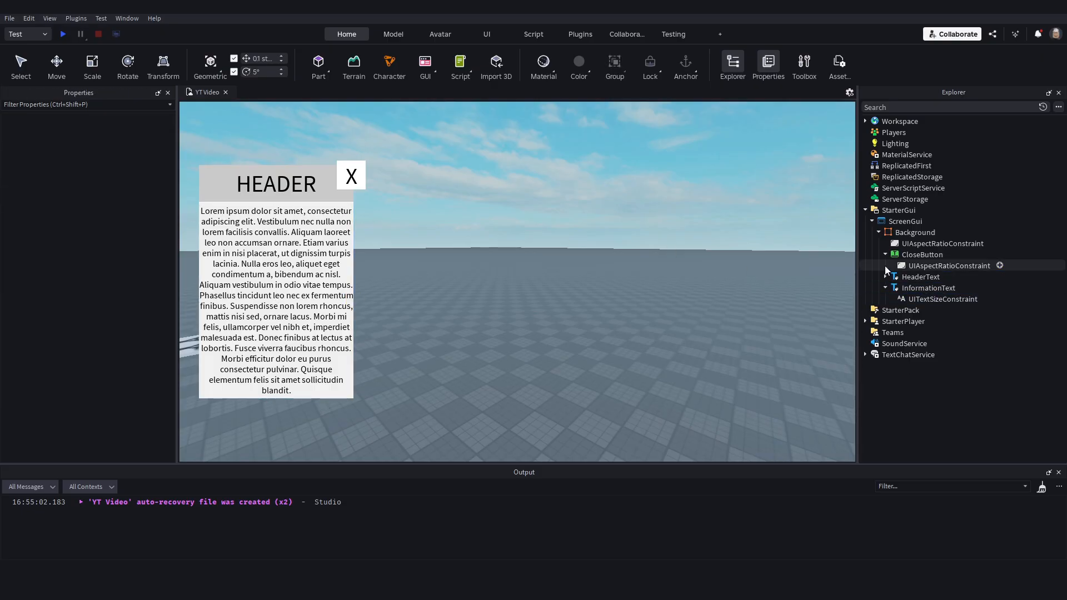
click(912, 288)
key(Delete)
click(911, 266)
key(Delete)
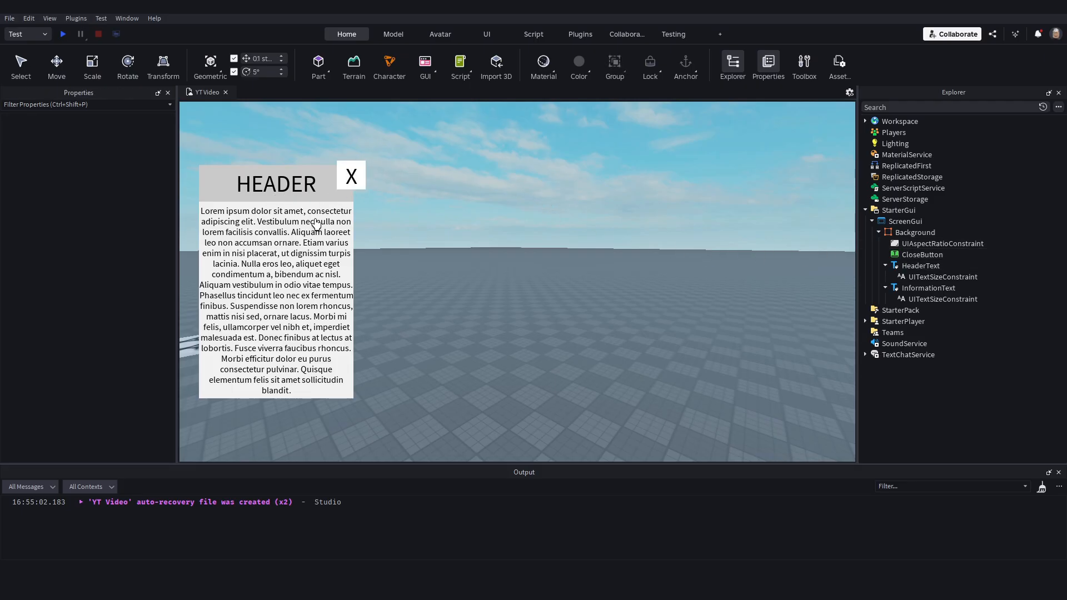
click(916, 277)
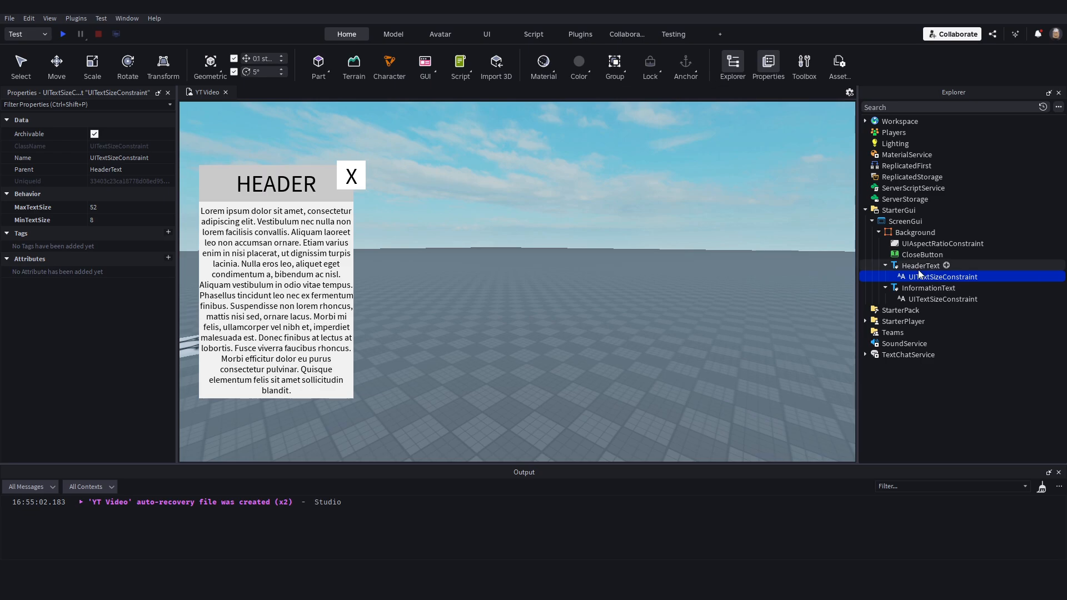
click(918, 267)
click(867, 233)
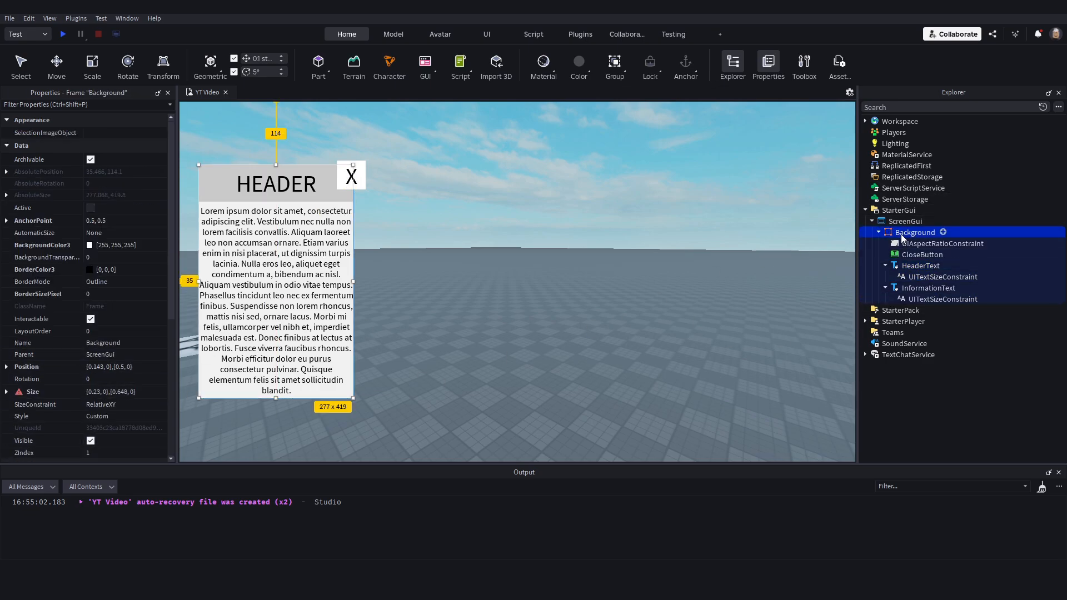
click(486, 161)
click(919, 233)
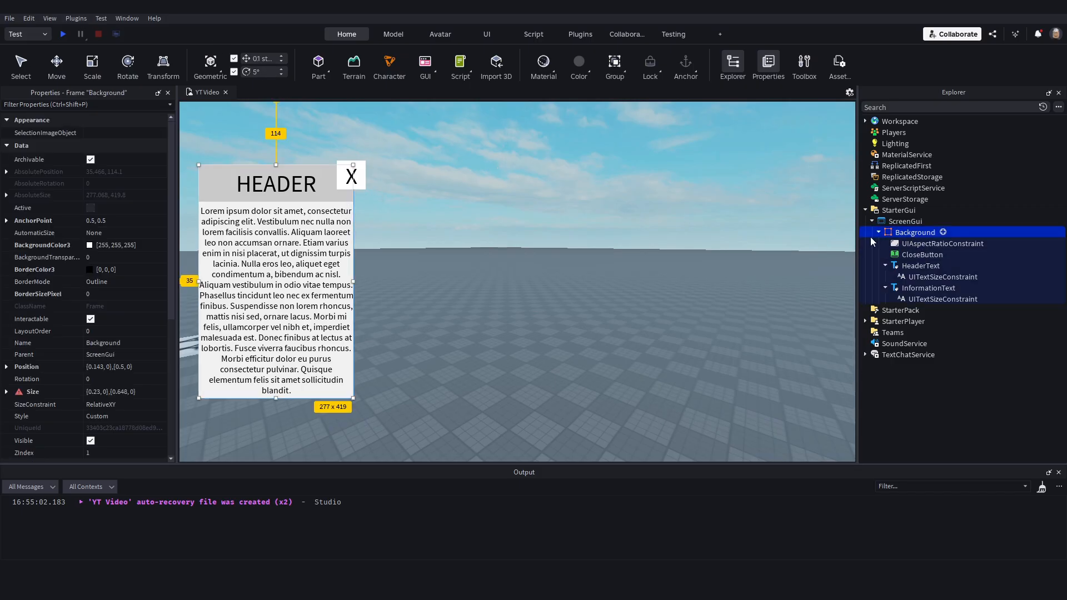
click(459, 223)
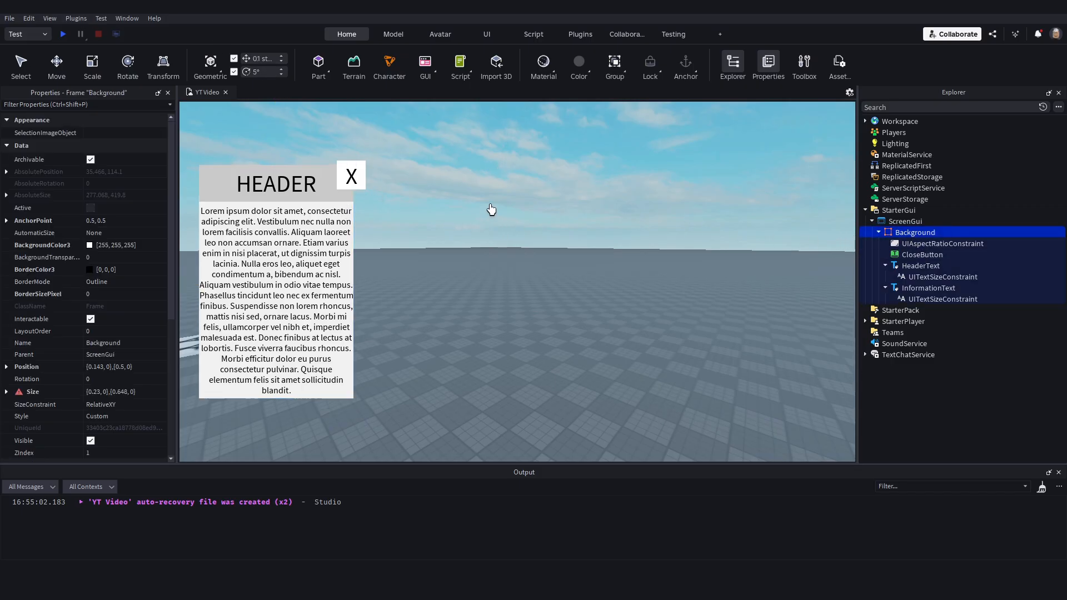
Preview the panel in the device emulator on iPhone 4S, iPhone X and iPhone XR
click(108, 20)
click(109, 45)
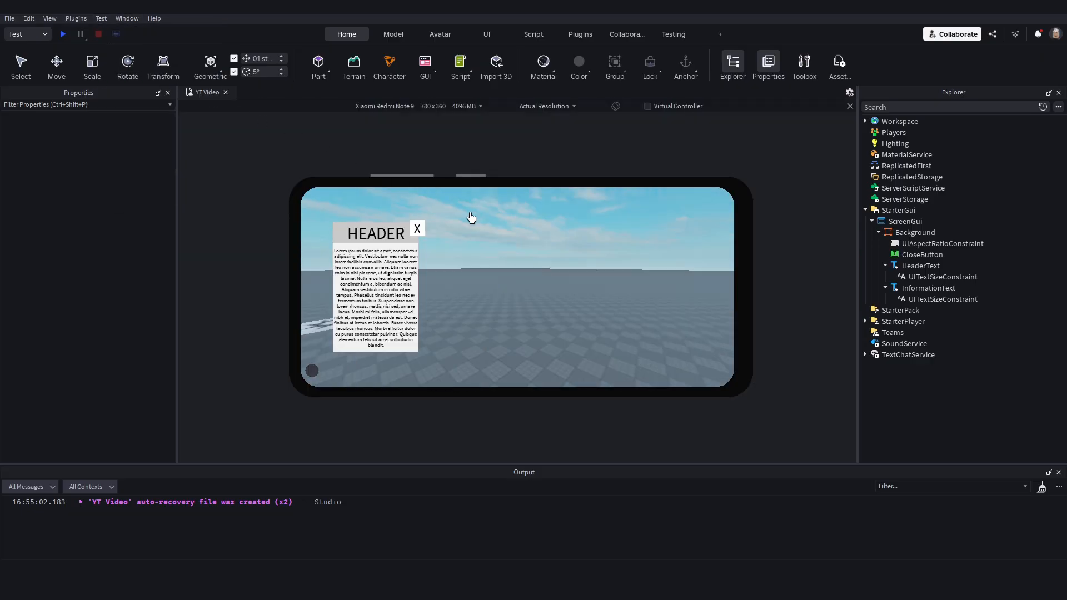
click(438, 106)
click(435, 135)
click(431, 105)
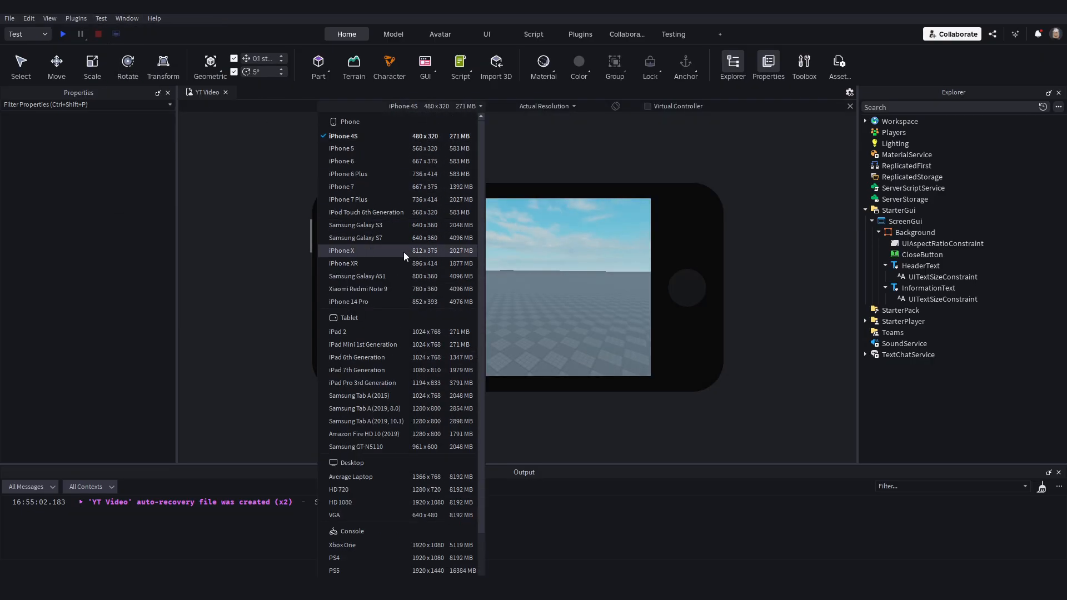
click(404, 251)
click(420, 107)
click(370, 238)
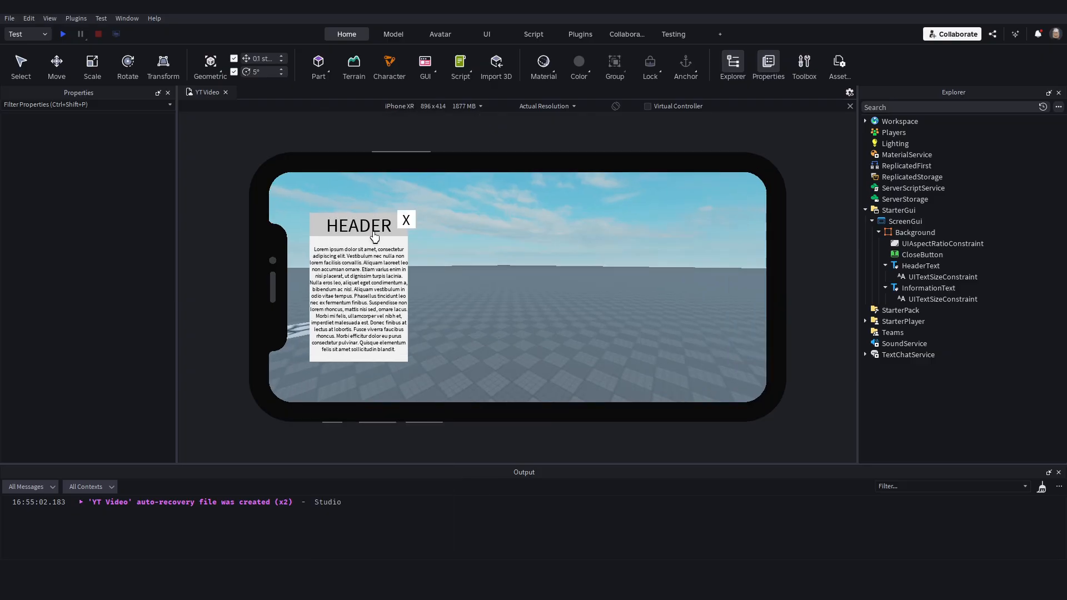
Check the panel's proportions on iPhone 6 Plus, iPhone 6, iPhone 5 and iPhone 4S, and close the device emulator
click(426, 111)
click(398, 173)
click(425, 111)
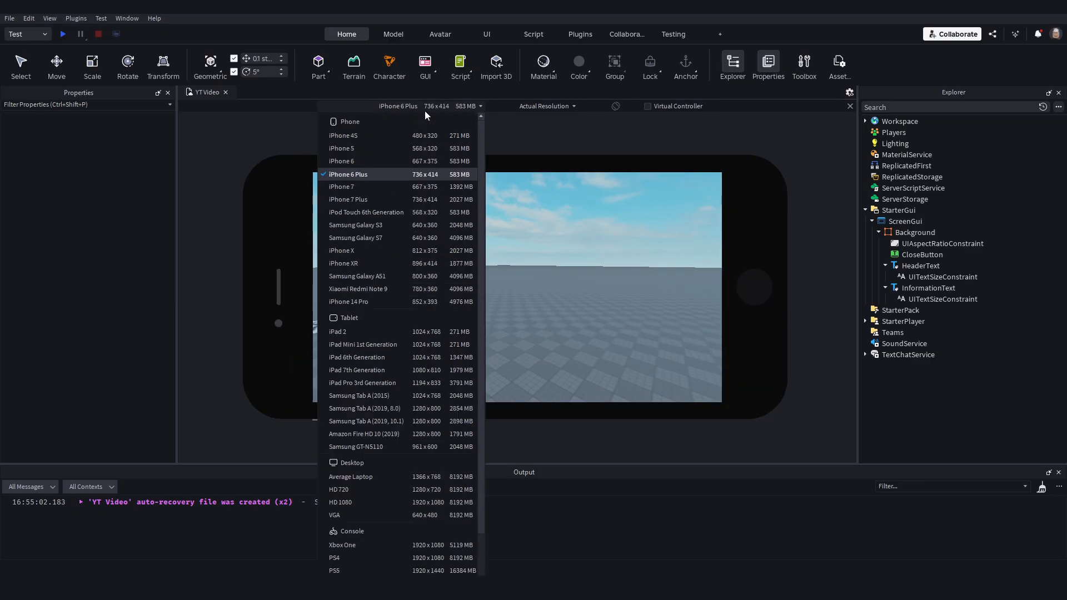
click(411, 162)
click(428, 111)
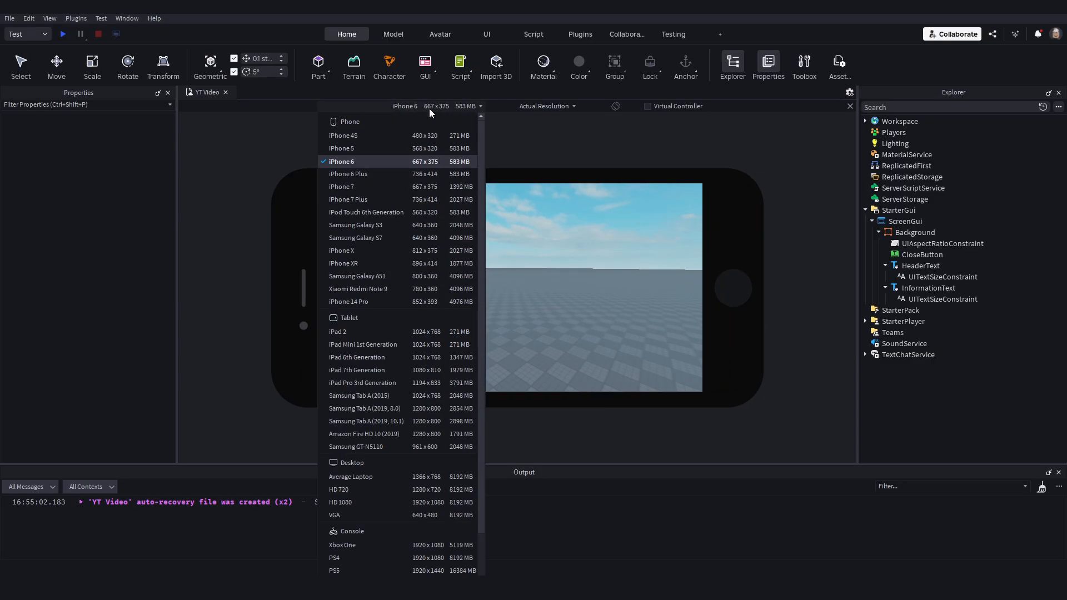
click(418, 148)
click(428, 111)
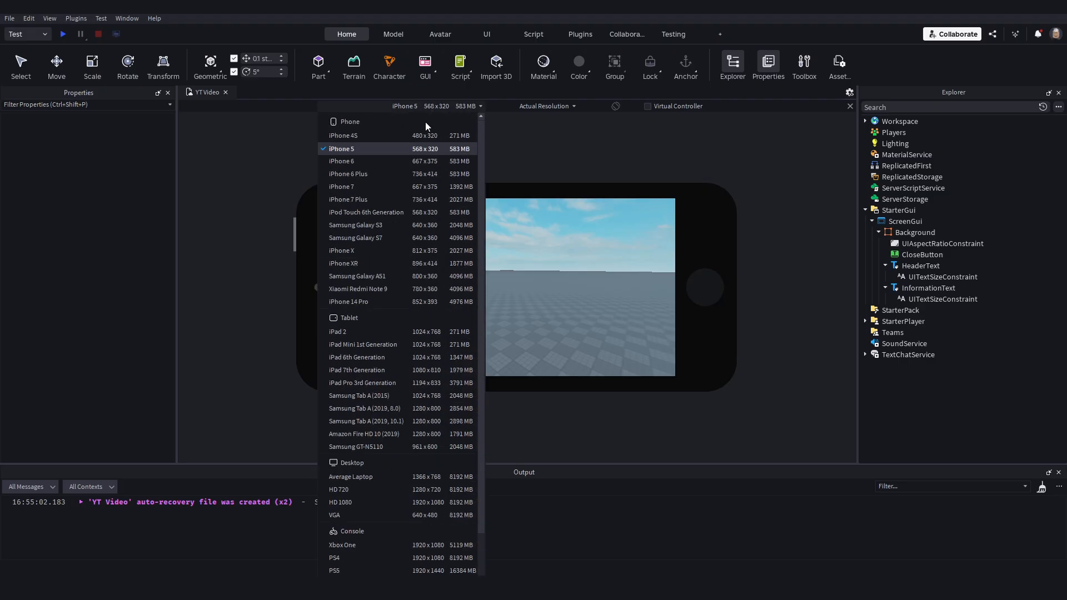
click(423, 134)
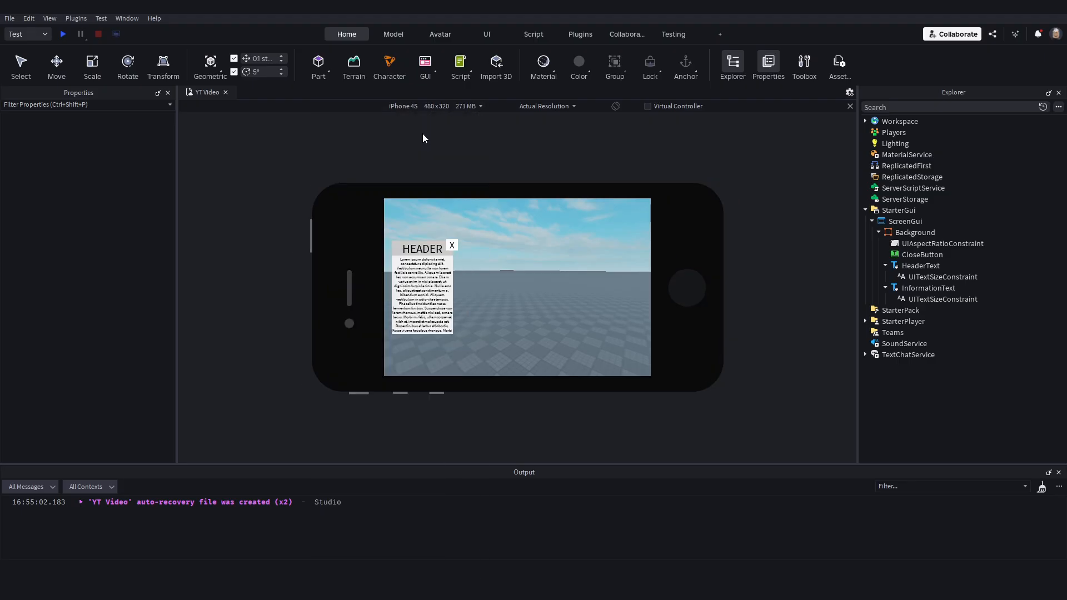
click(849, 106)
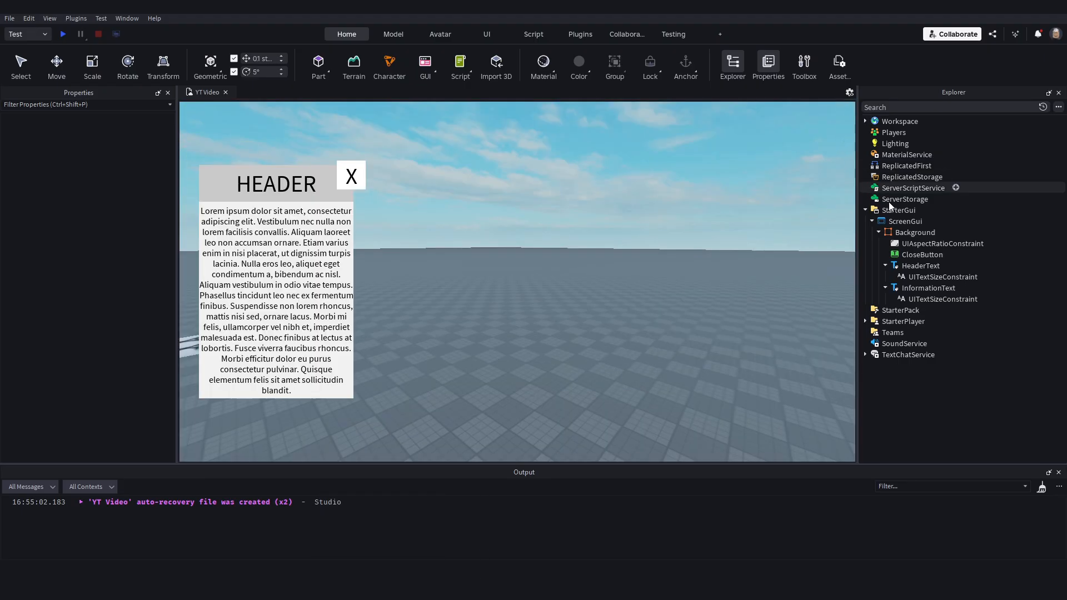
click(922, 244)
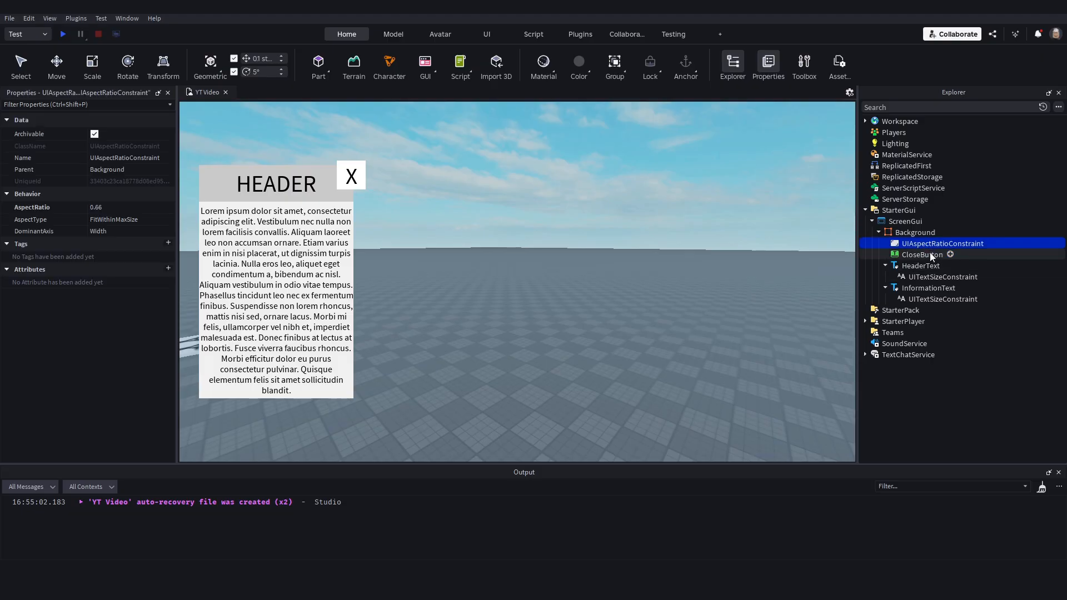
click(930, 253)
click(909, 233)
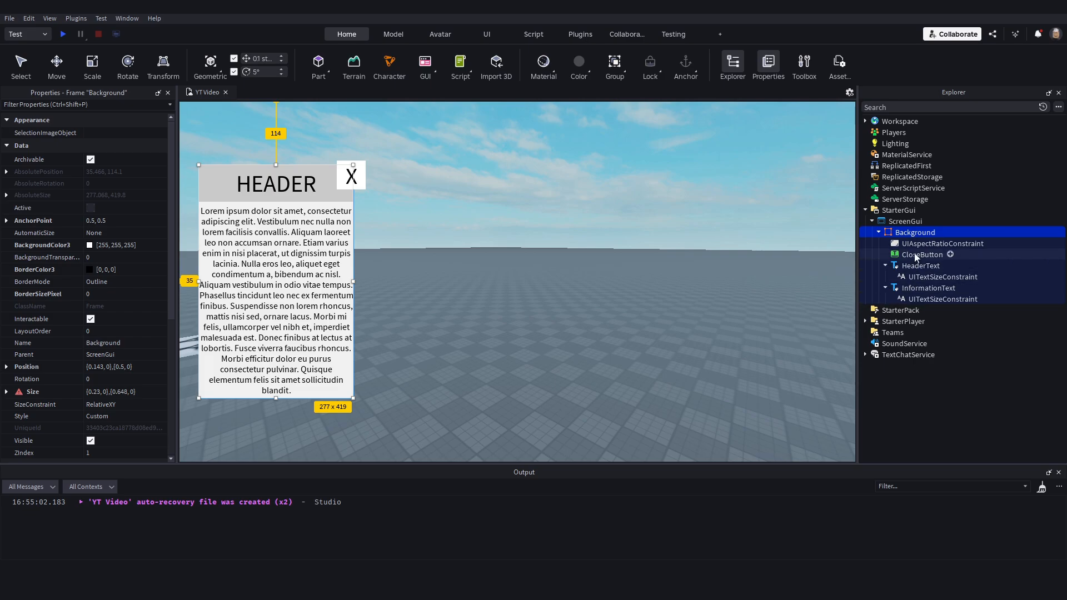
click(552, 155)
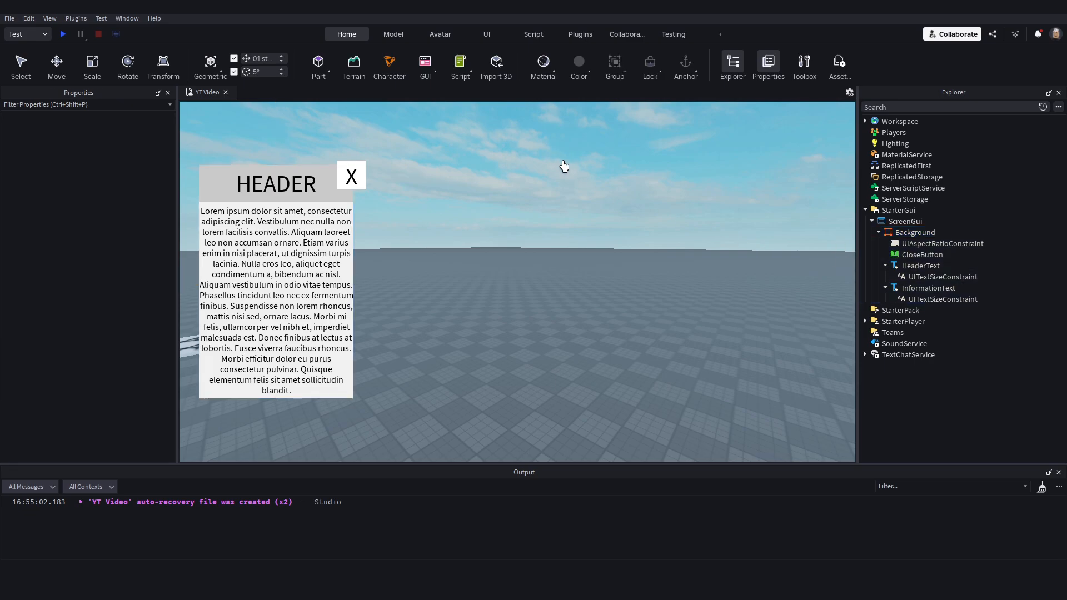